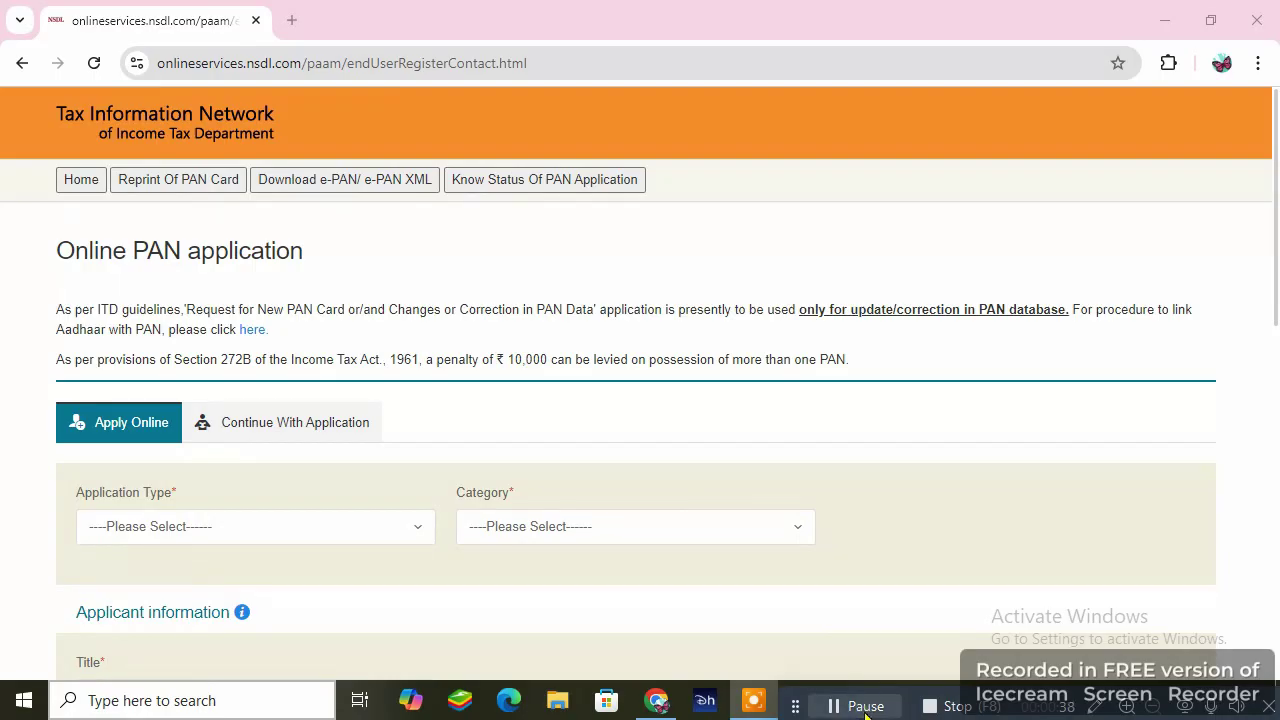
# - Open a new Google tab beside the NSDL Online PAN application tab
pyautogui.click(291, 21)
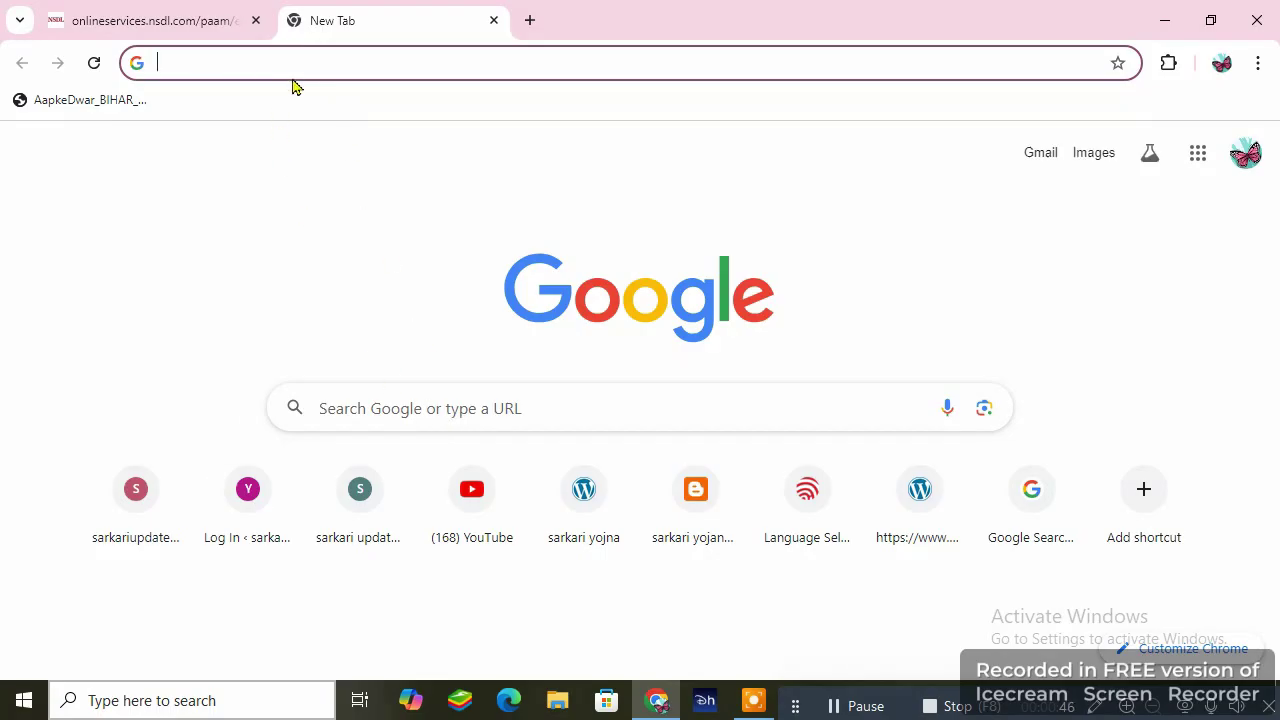
# - Search Google for 'pan card' and open the 'Online PAN application' result
pyautogui.click(292, 62)
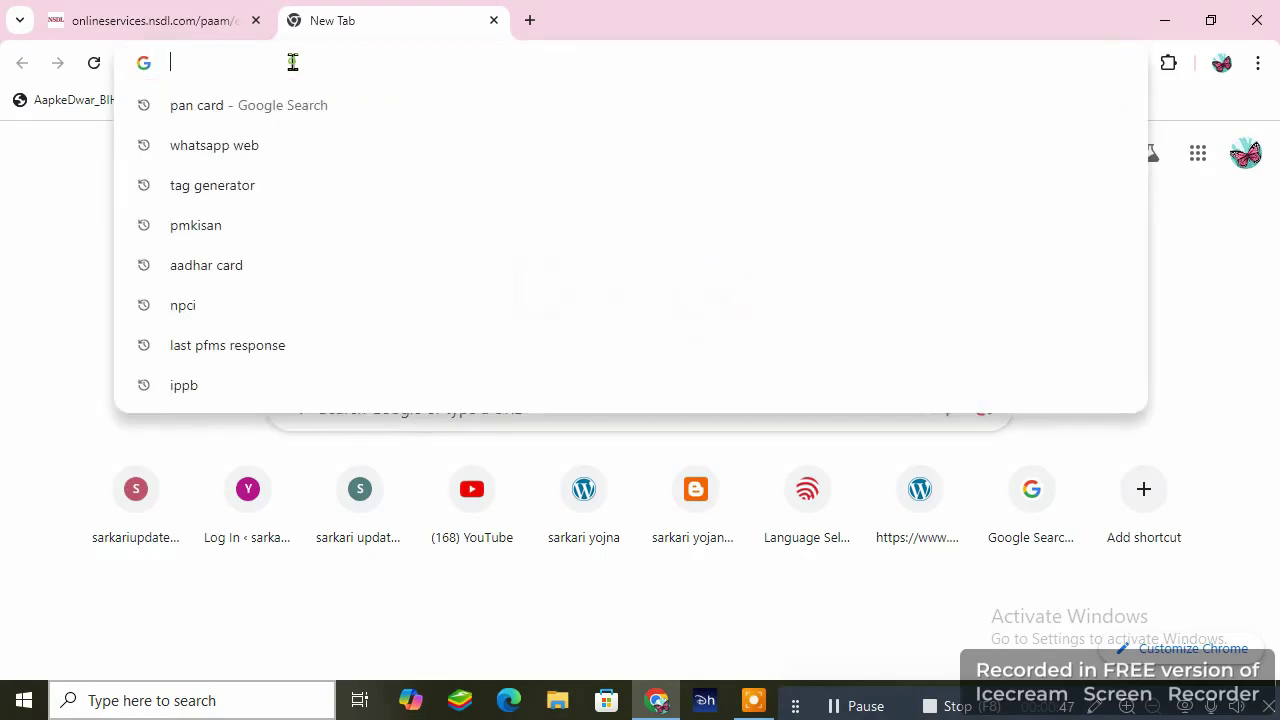
pyautogui.click(314, 107)
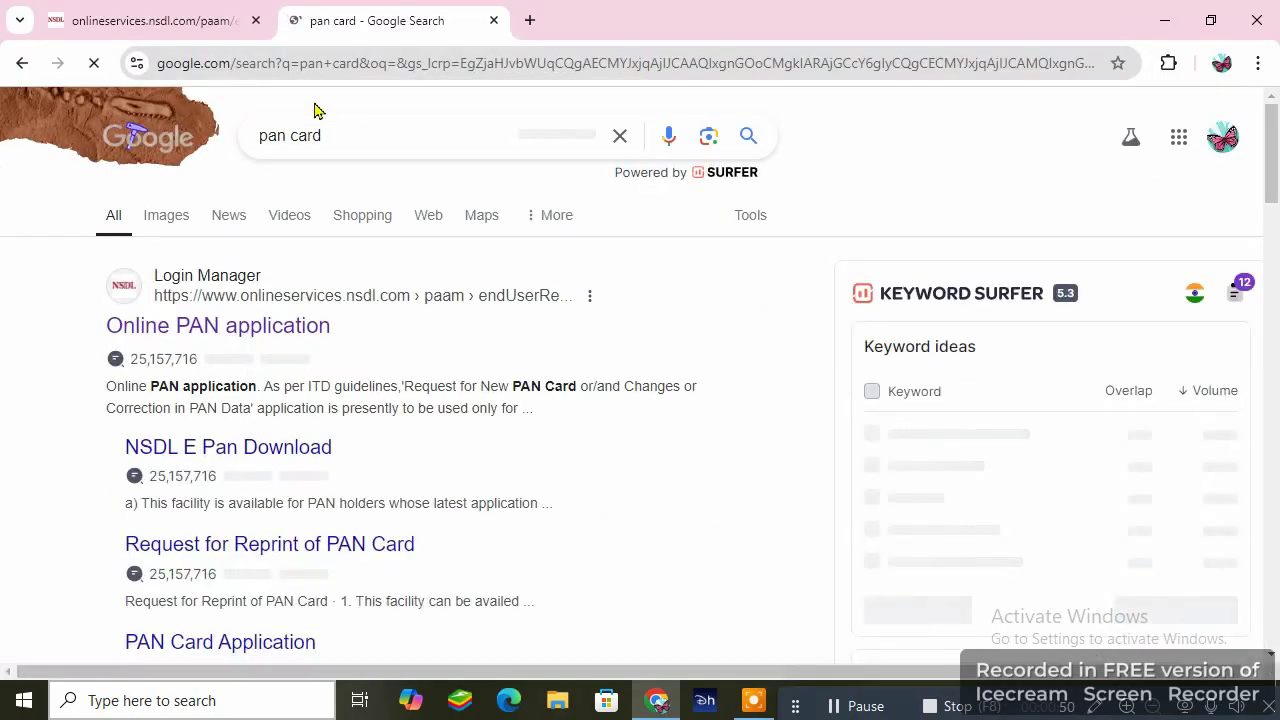
pyautogui.moveTo(332, 140); pyautogui.dragTo(271, 137)
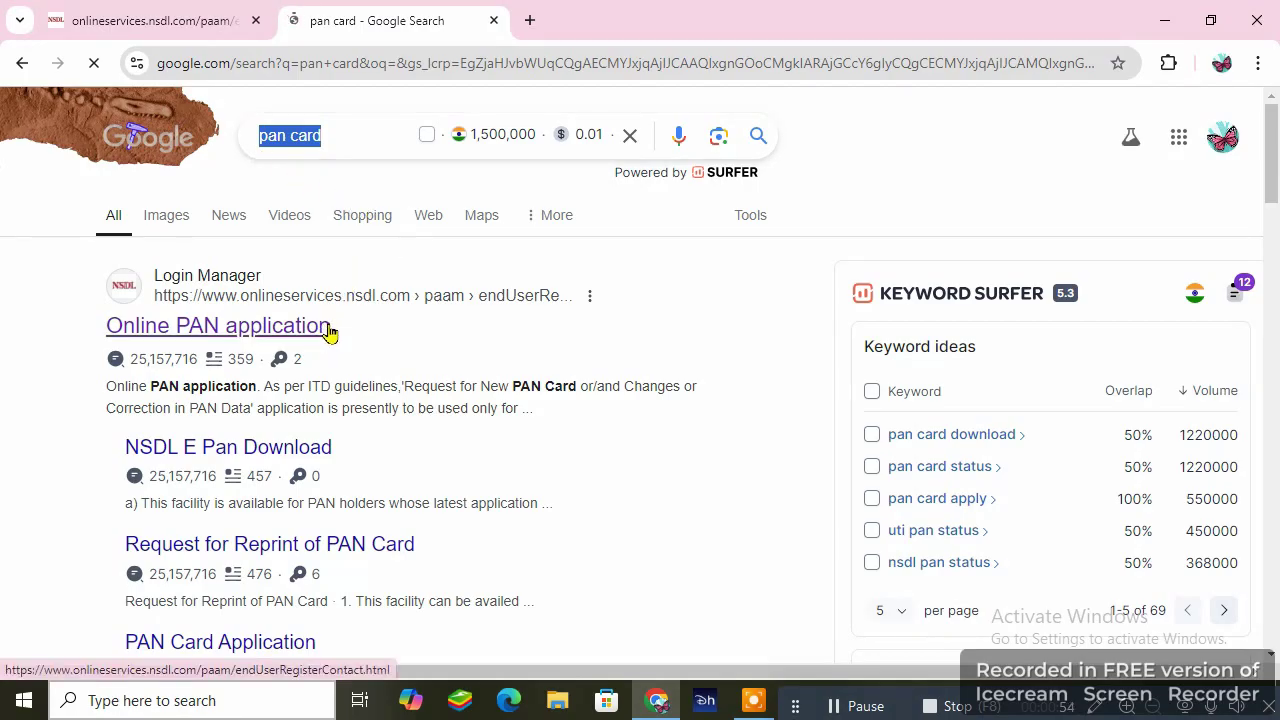
pyautogui.moveTo(332, 330); pyautogui.dragTo(85, 342)
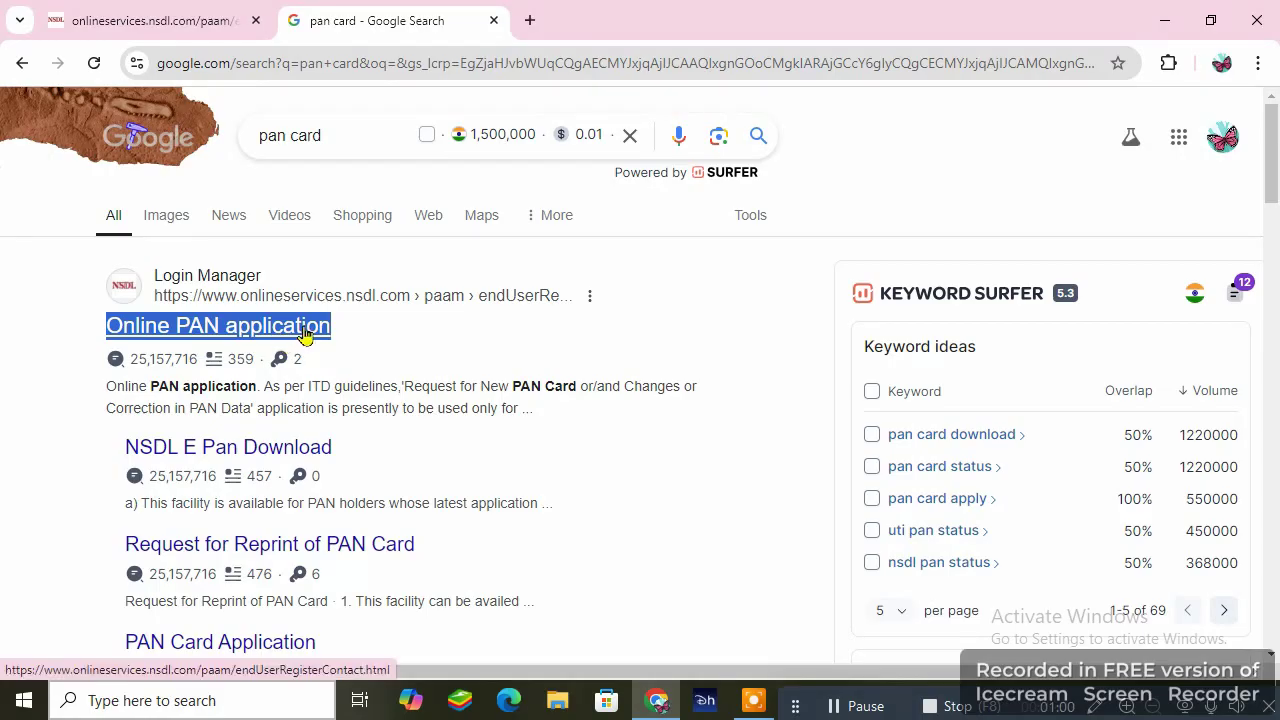
pyautogui.click(305, 327)
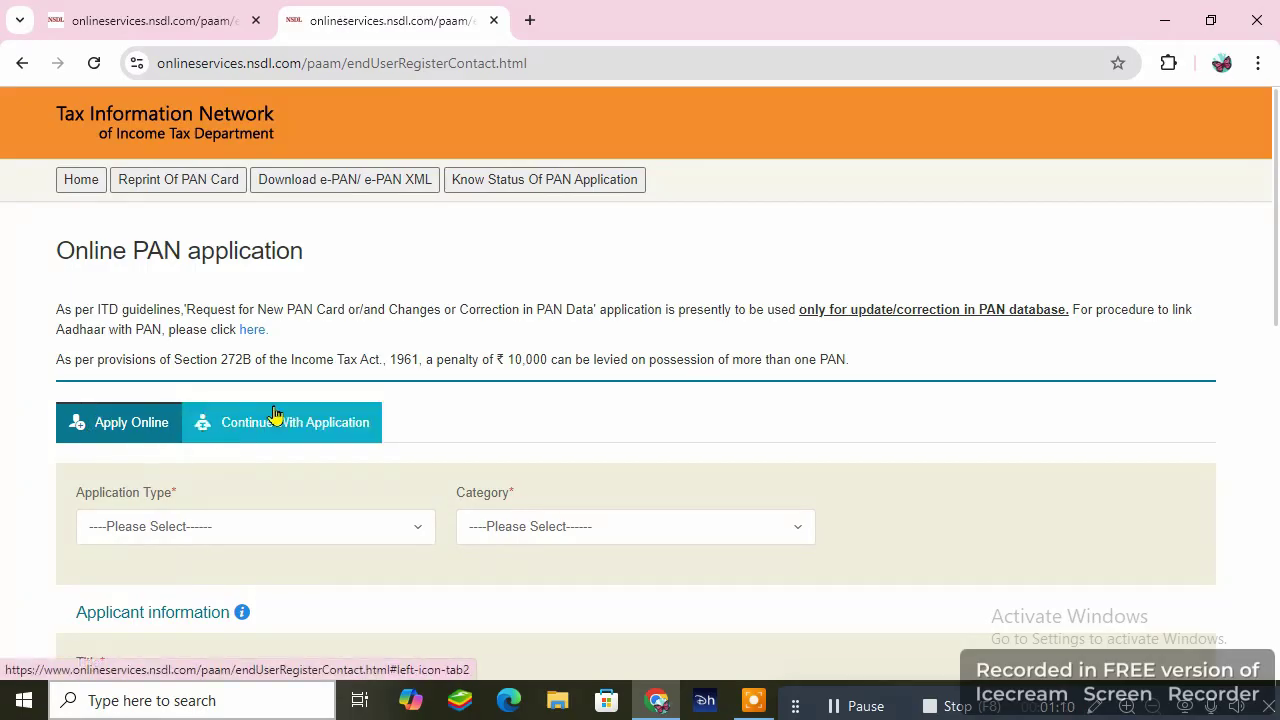
# - Choose application type New PAN - Indian Citizen (Form 49A) with category INDIVIDUAL
pyautogui.scroll(-2, 290, 410)
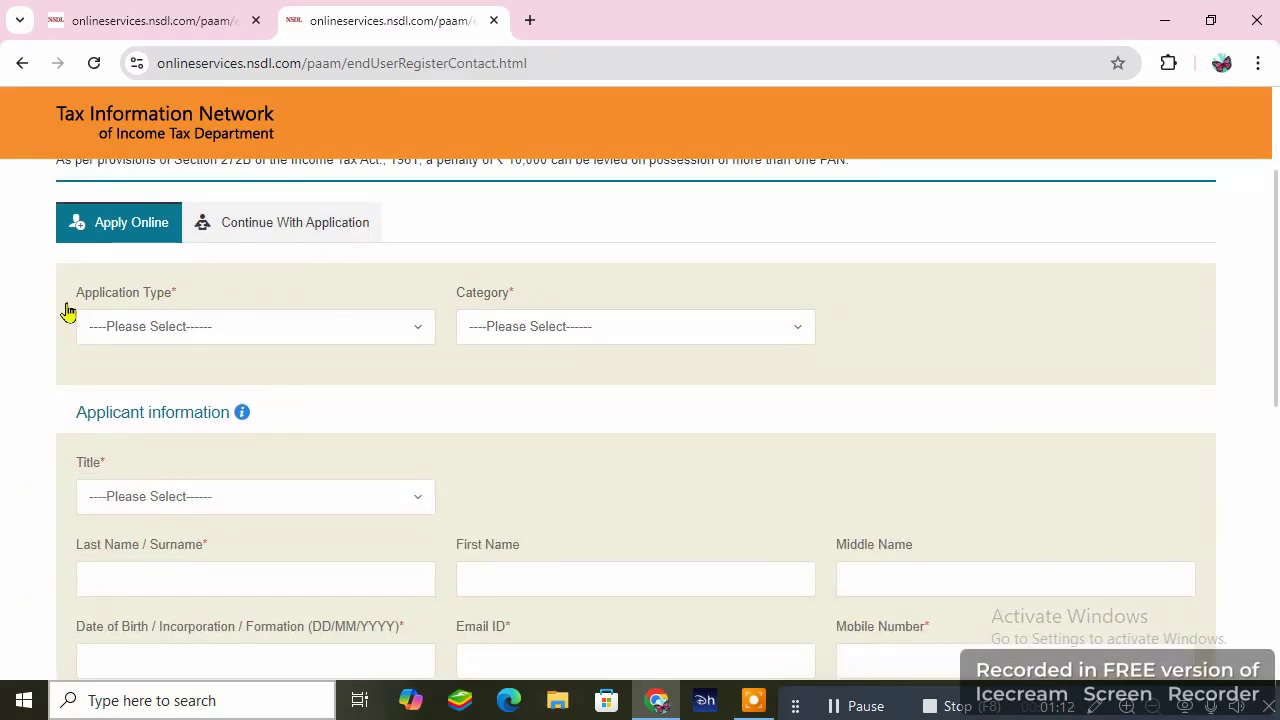
pyautogui.click(350, 344)
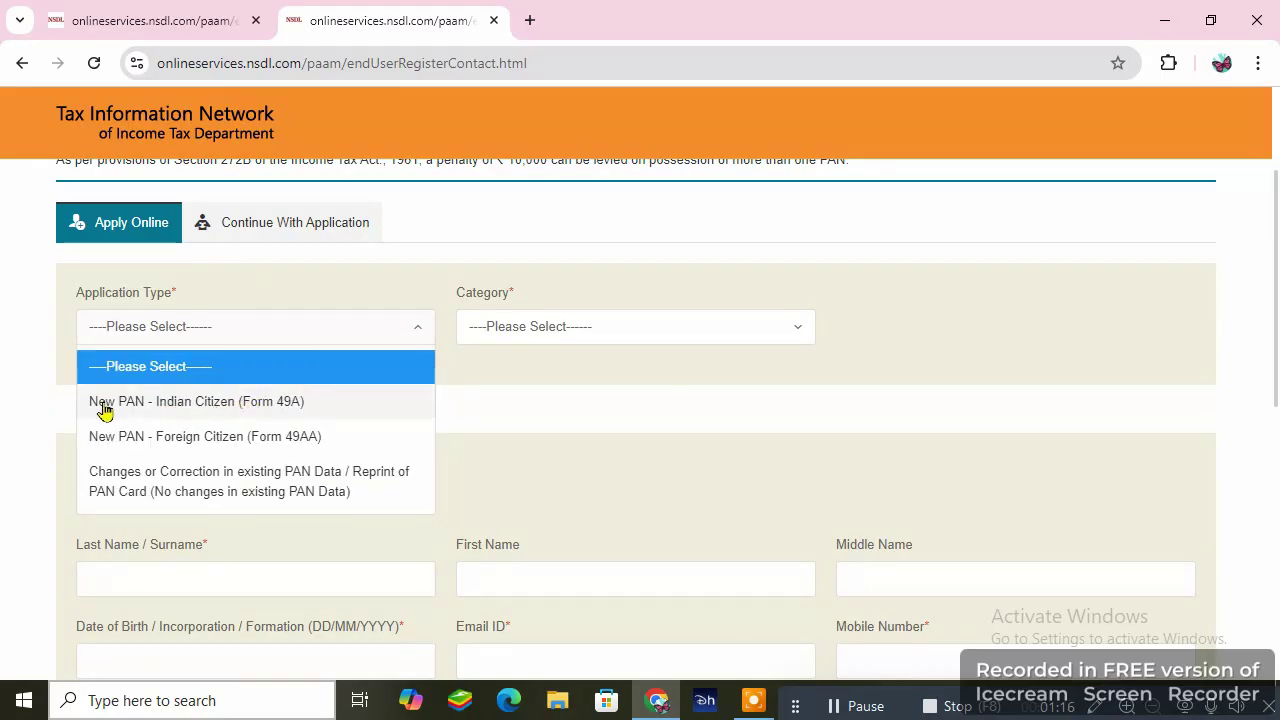
pyautogui.click(216, 406)
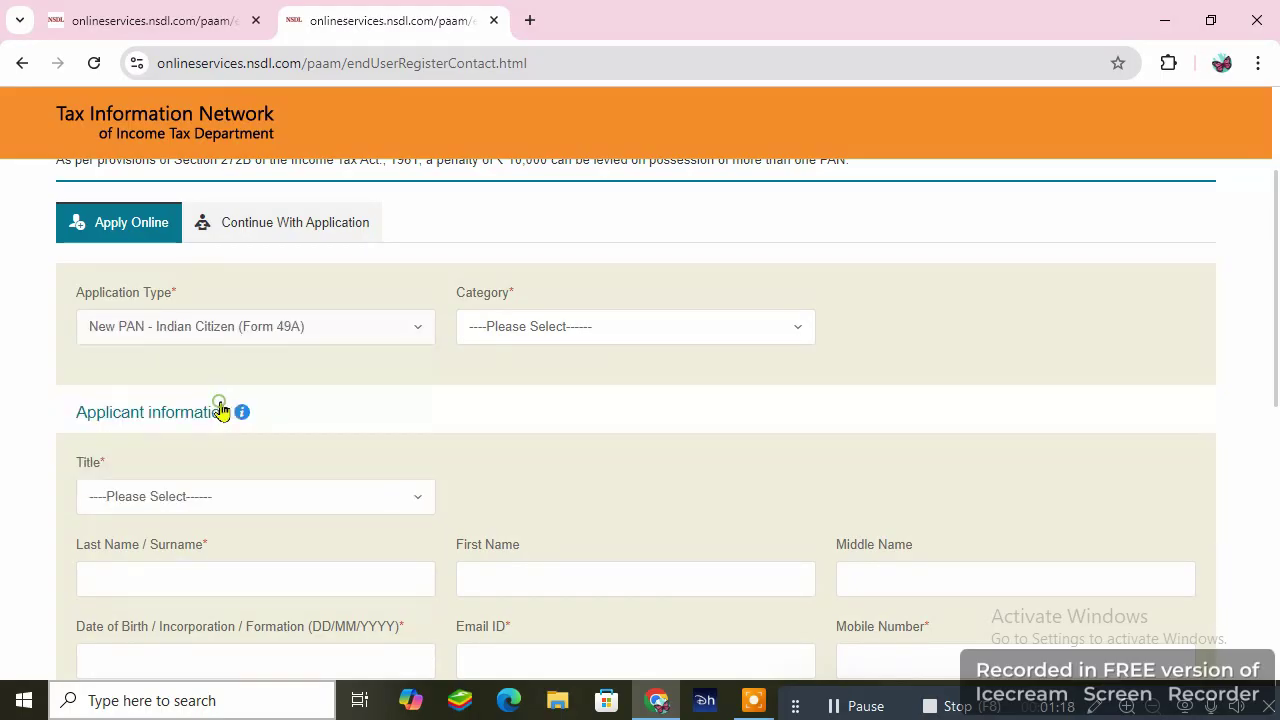
pyautogui.click(658, 334)
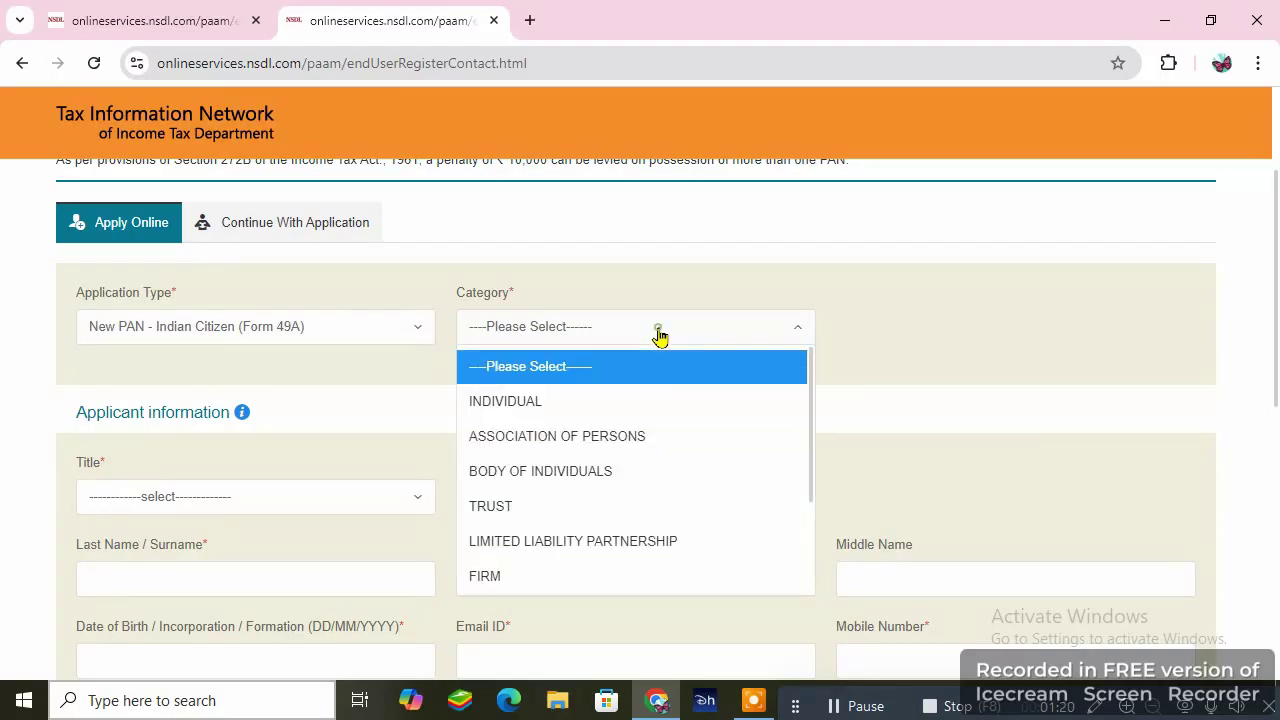
pyautogui.click(534, 401)
# - Set the title to Shri and enter the applicant's surname and first name
pyautogui.scroll(-2, 383, 378)
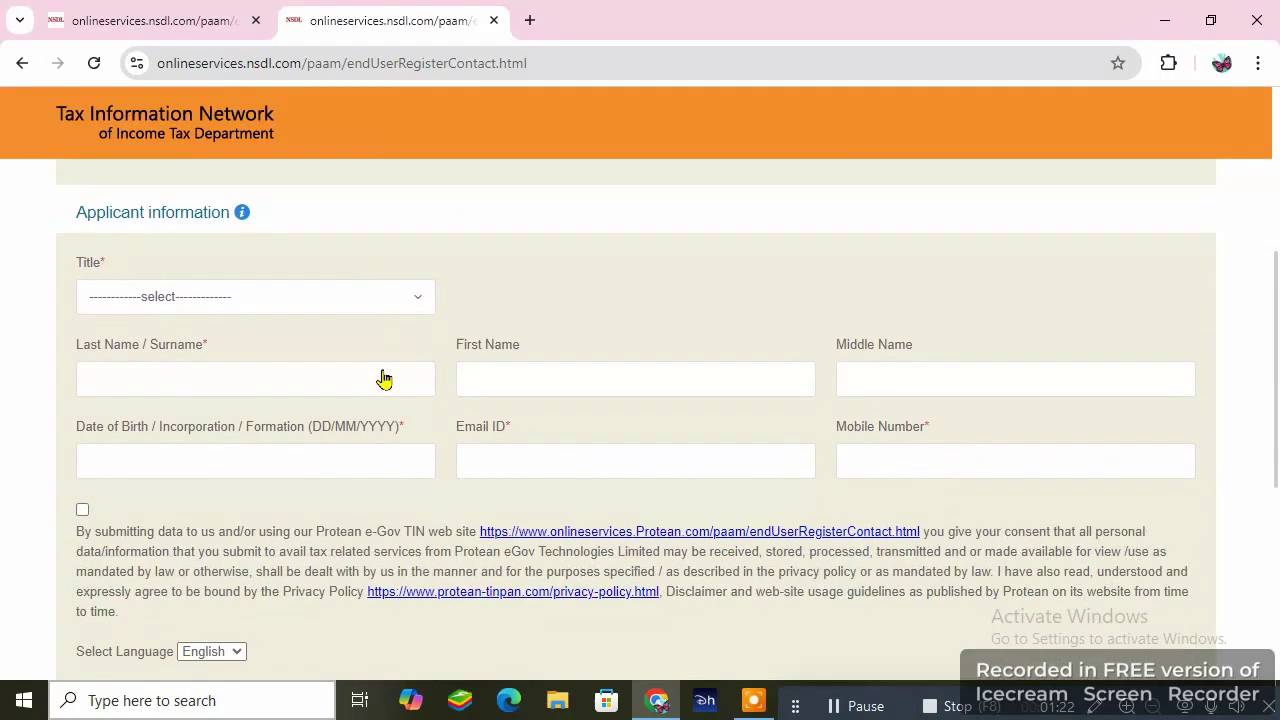
pyautogui.click(360, 300)
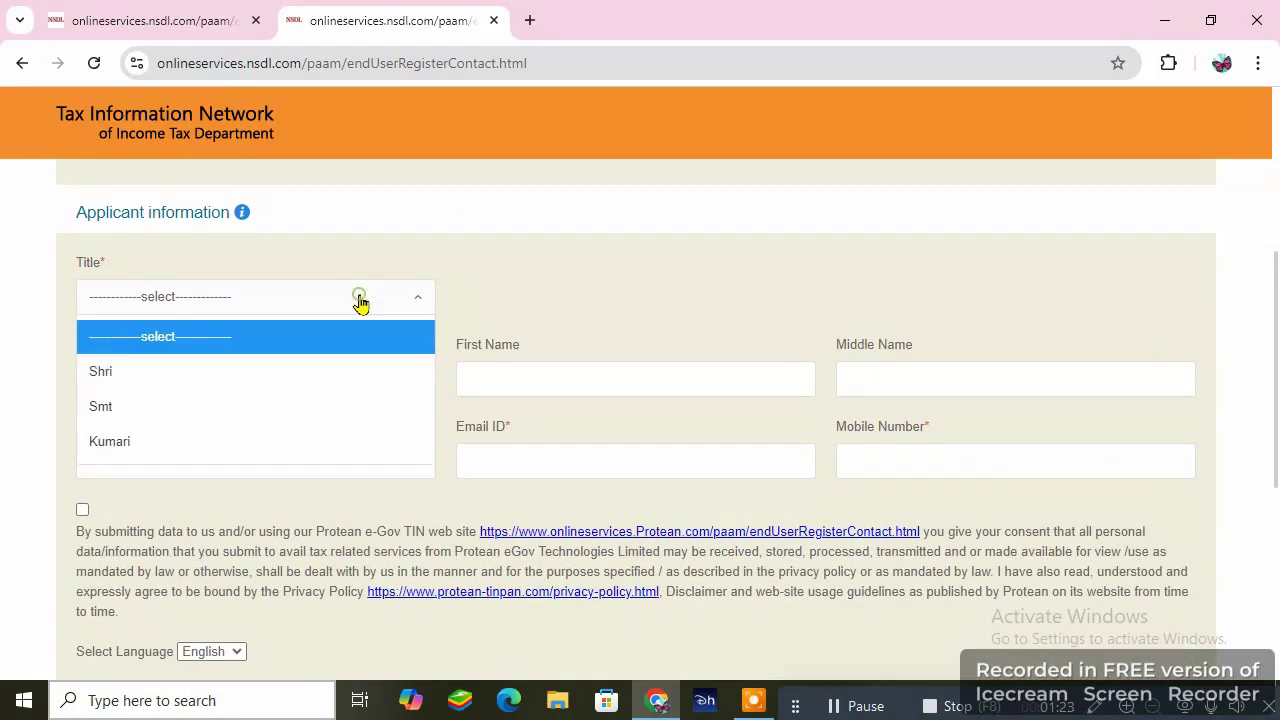
pyautogui.click(111, 383)
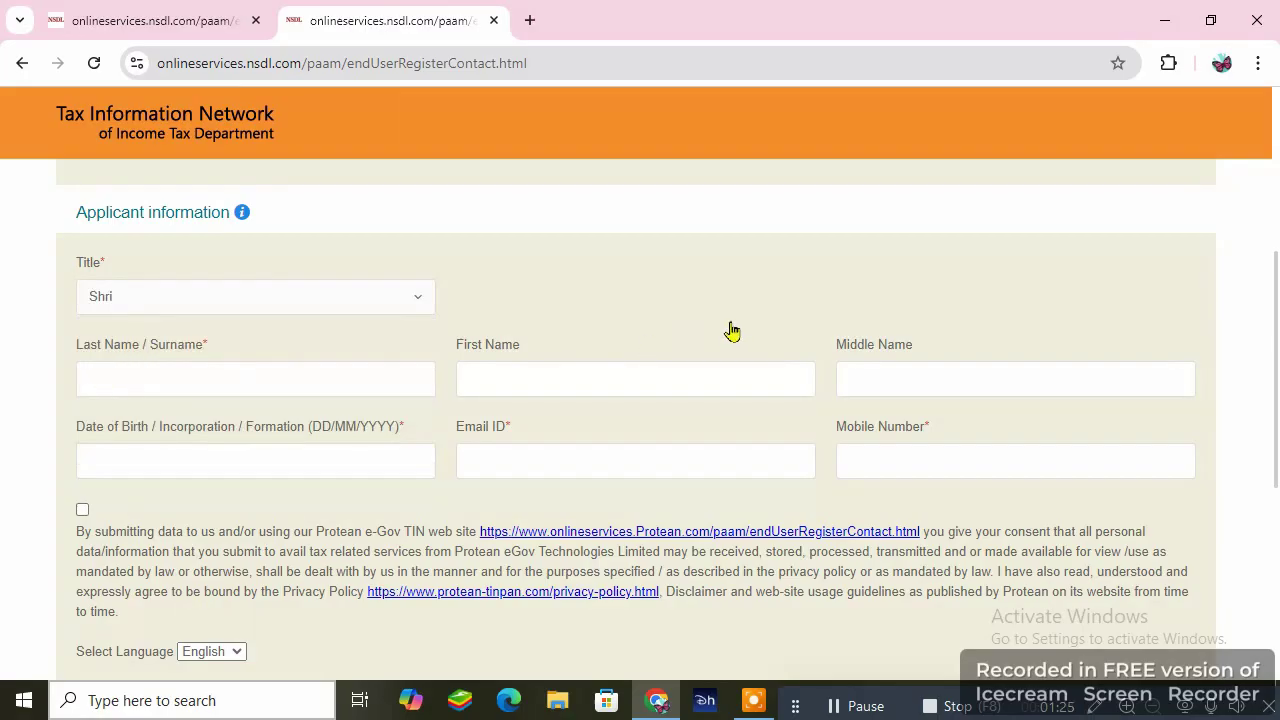
pyautogui.click(310, 380)
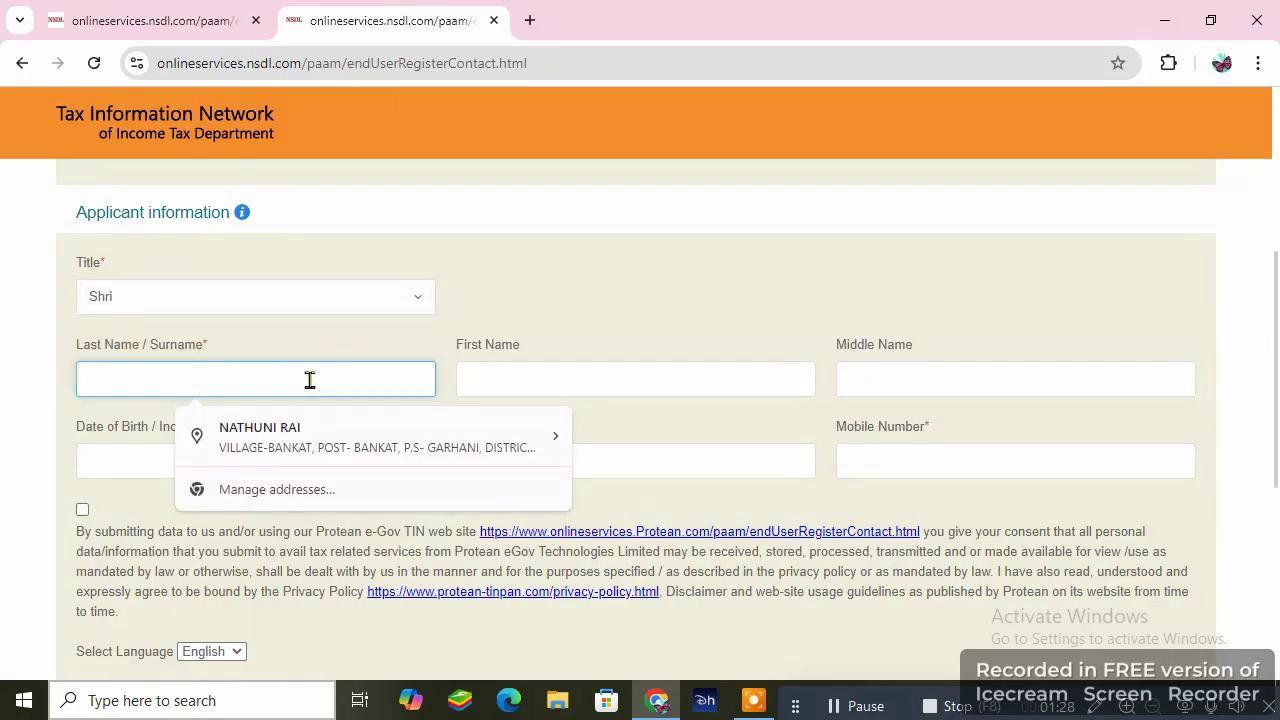
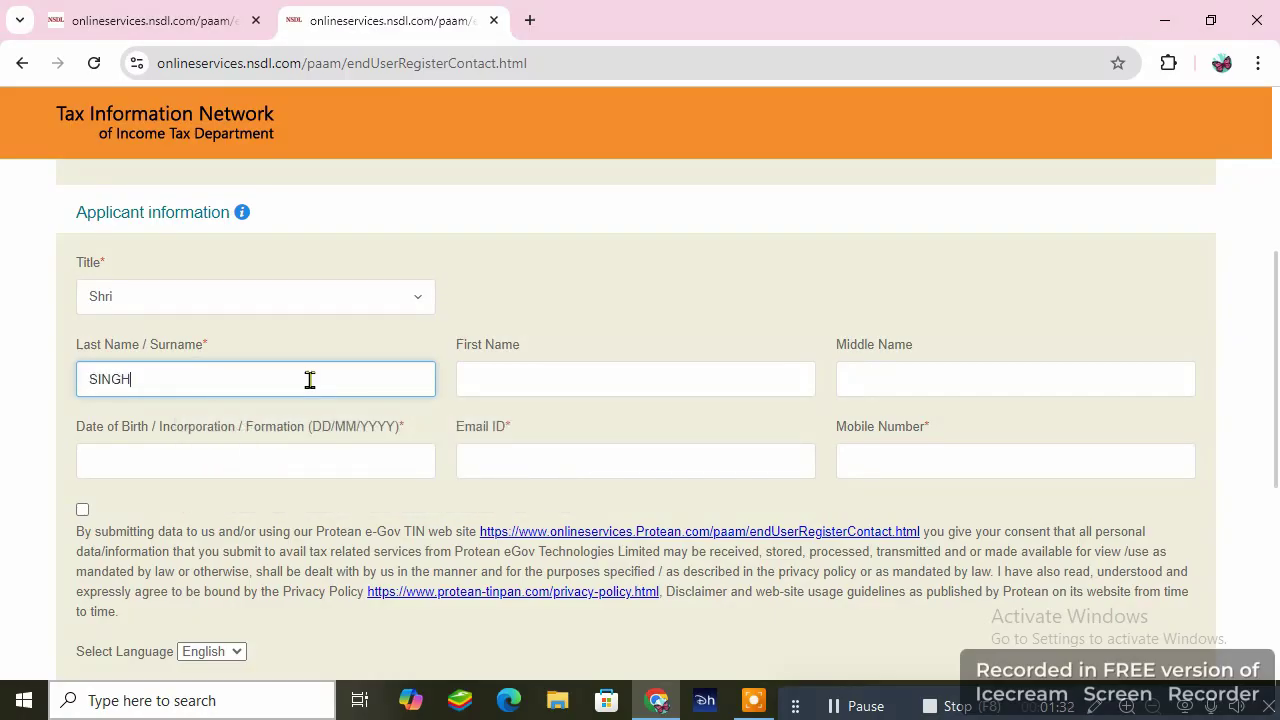
pyautogui.click(560, 373)
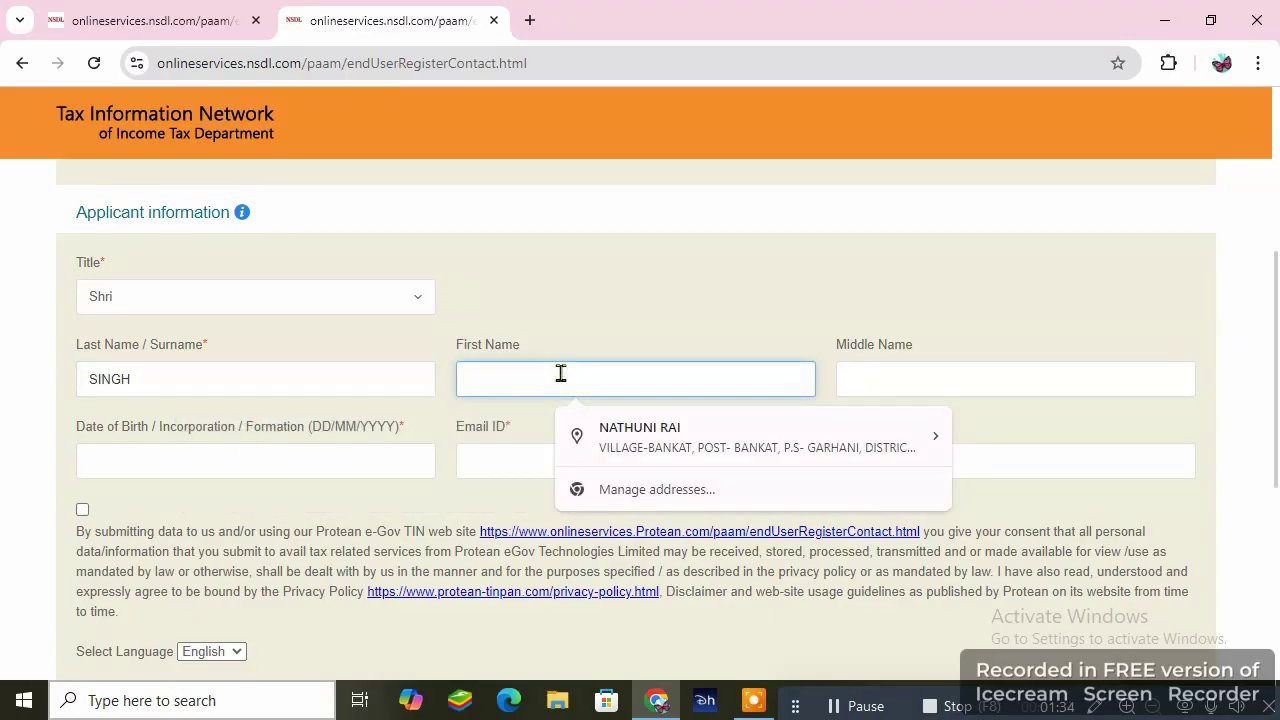
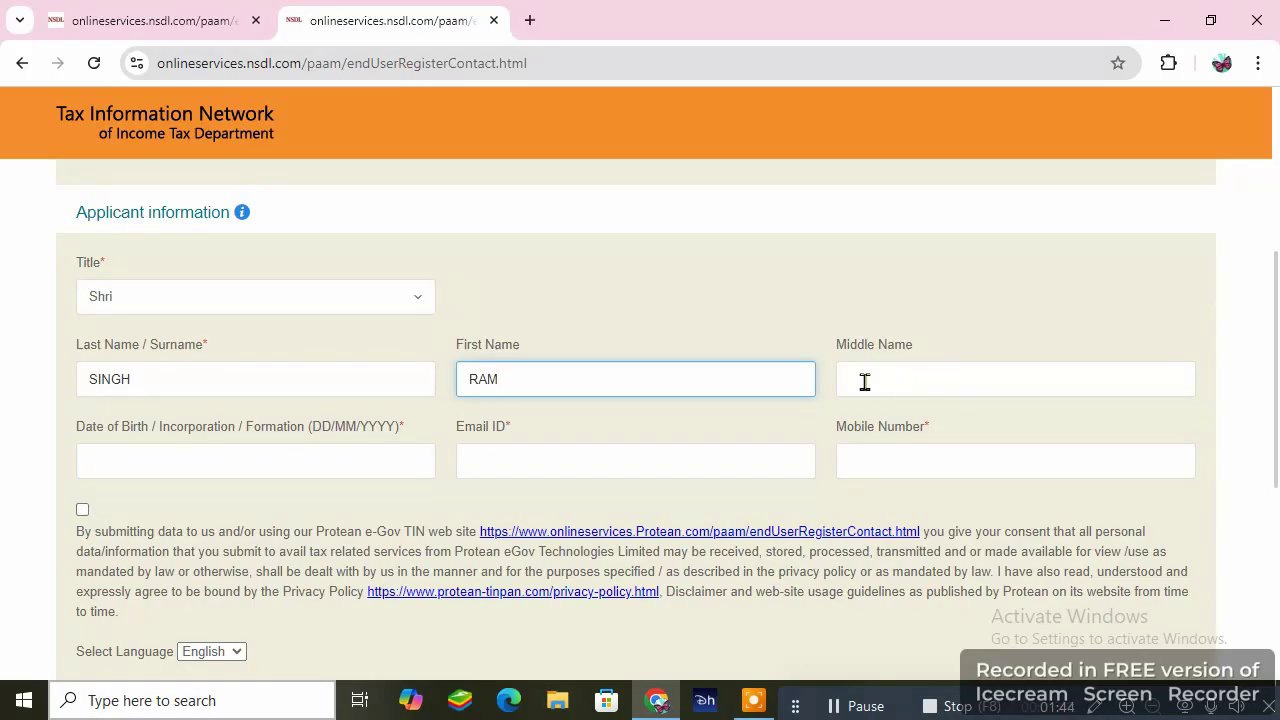
pyautogui.moveTo(463, 380); pyautogui.dragTo(543, 380)
pyautogui.click(606, 381)
pyautogui.click(371, 461)
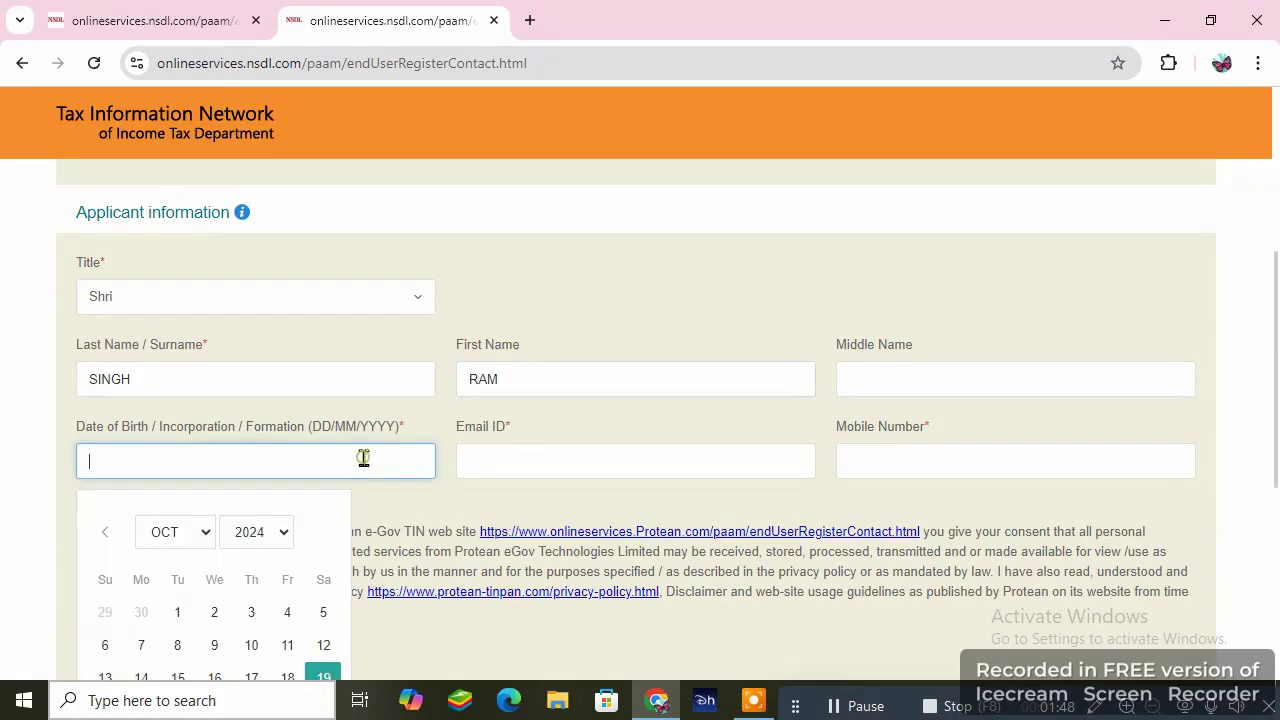
pyautogui.click(286, 533)
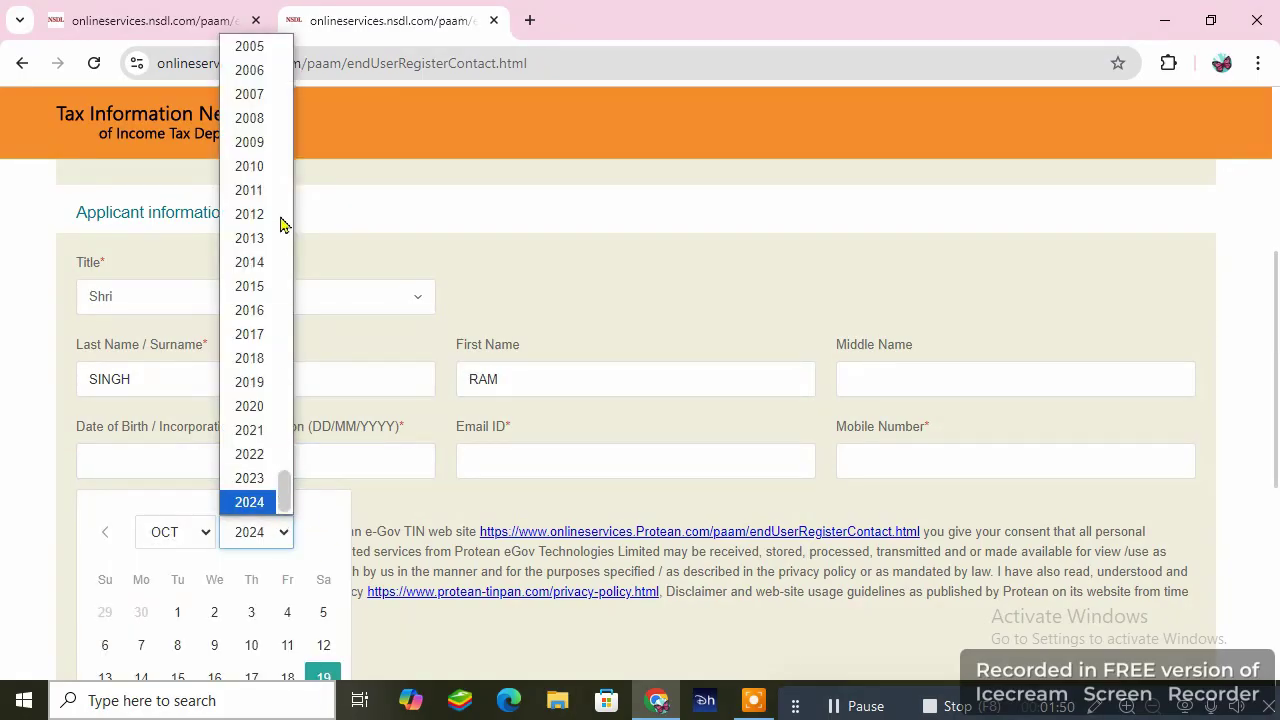
pyautogui.scroll(5, 240, 257)
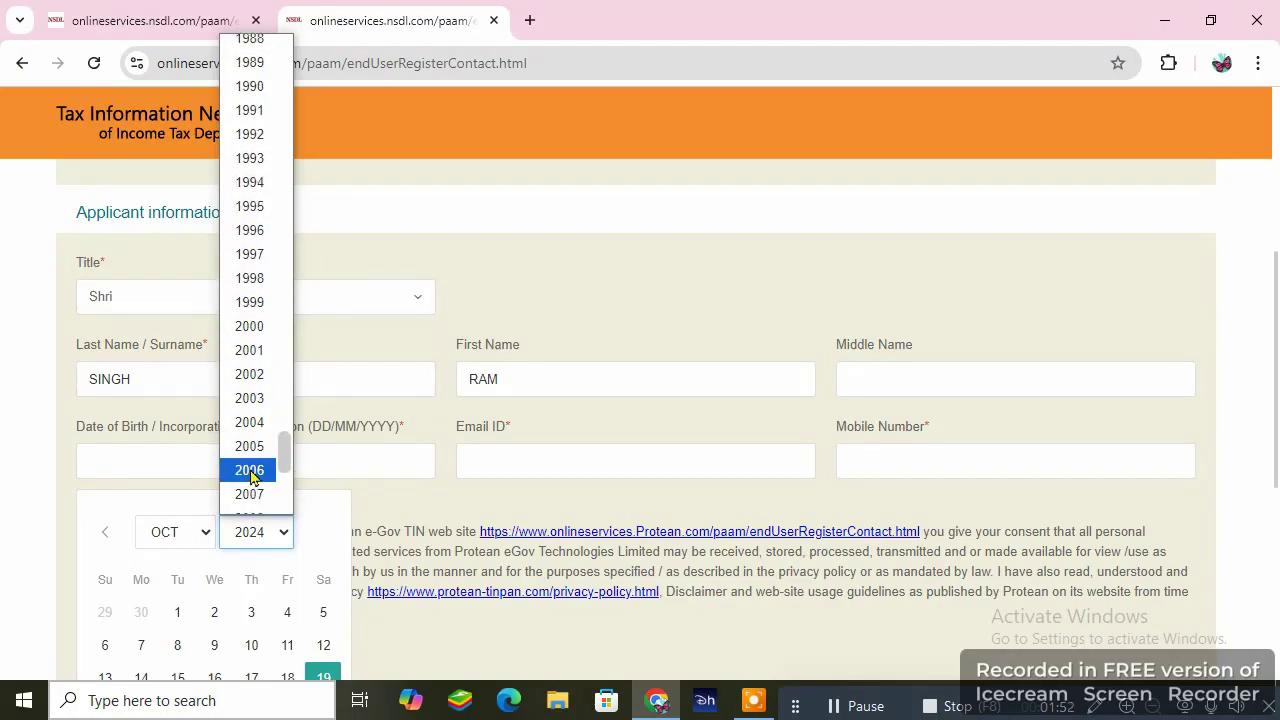
pyautogui.click(268, 297)
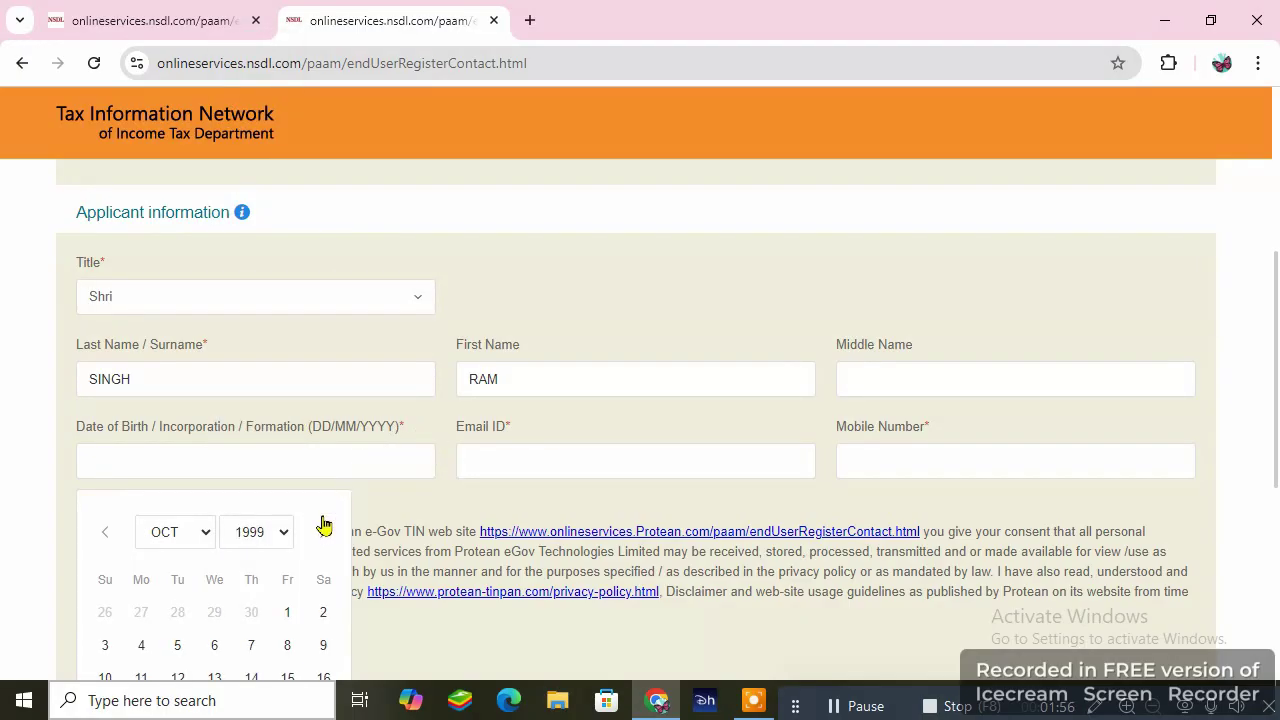
pyautogui.scroll(-1, 303, 522)
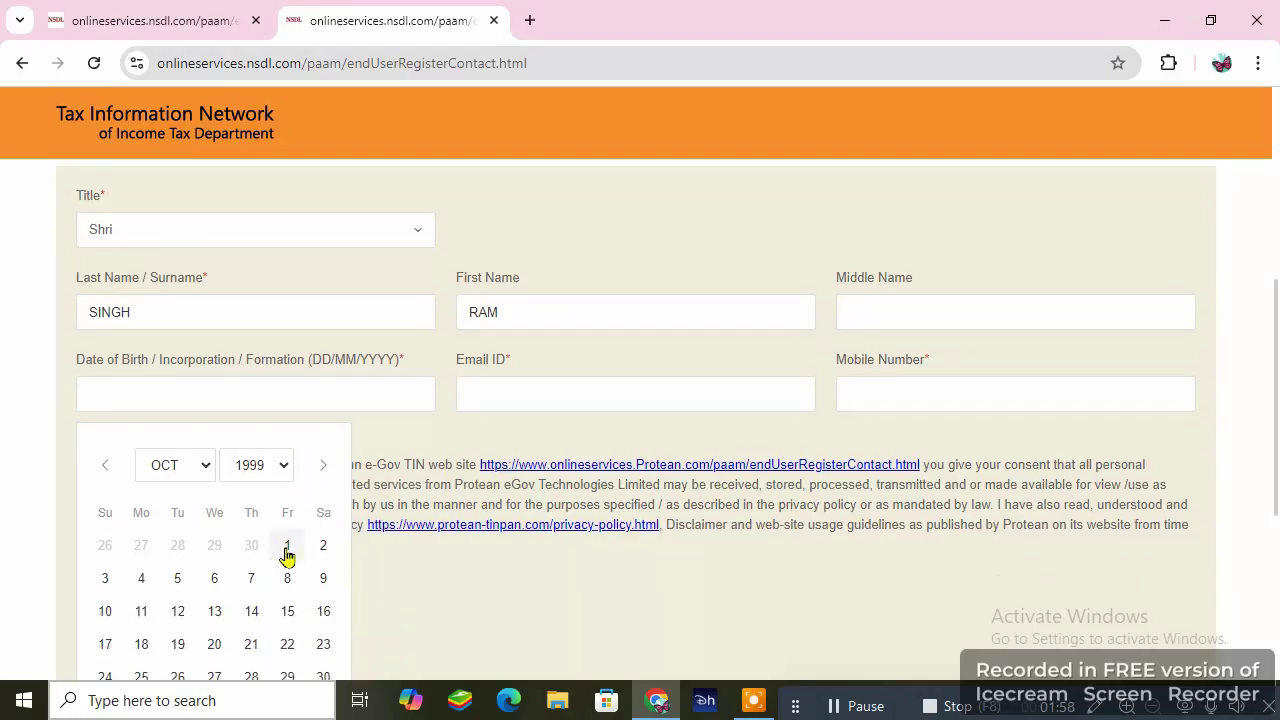
pyautogui.click(285, 547)
pyautogui.click(527, 395)
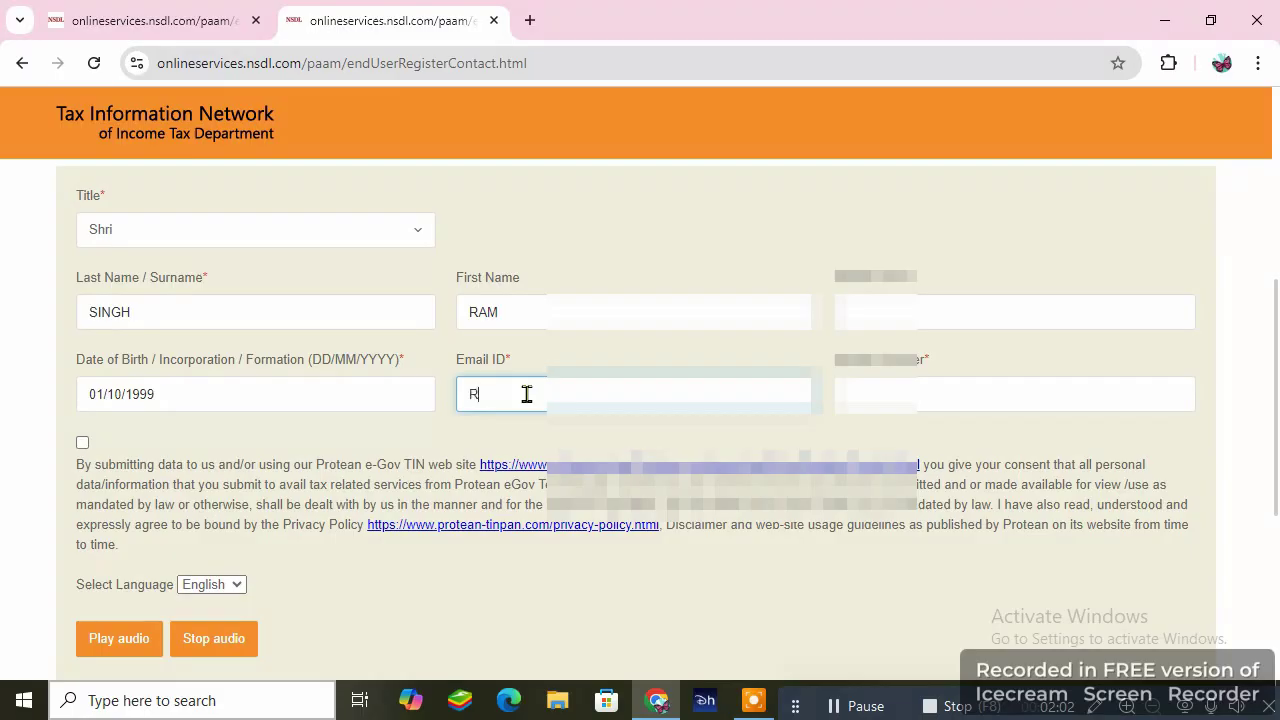
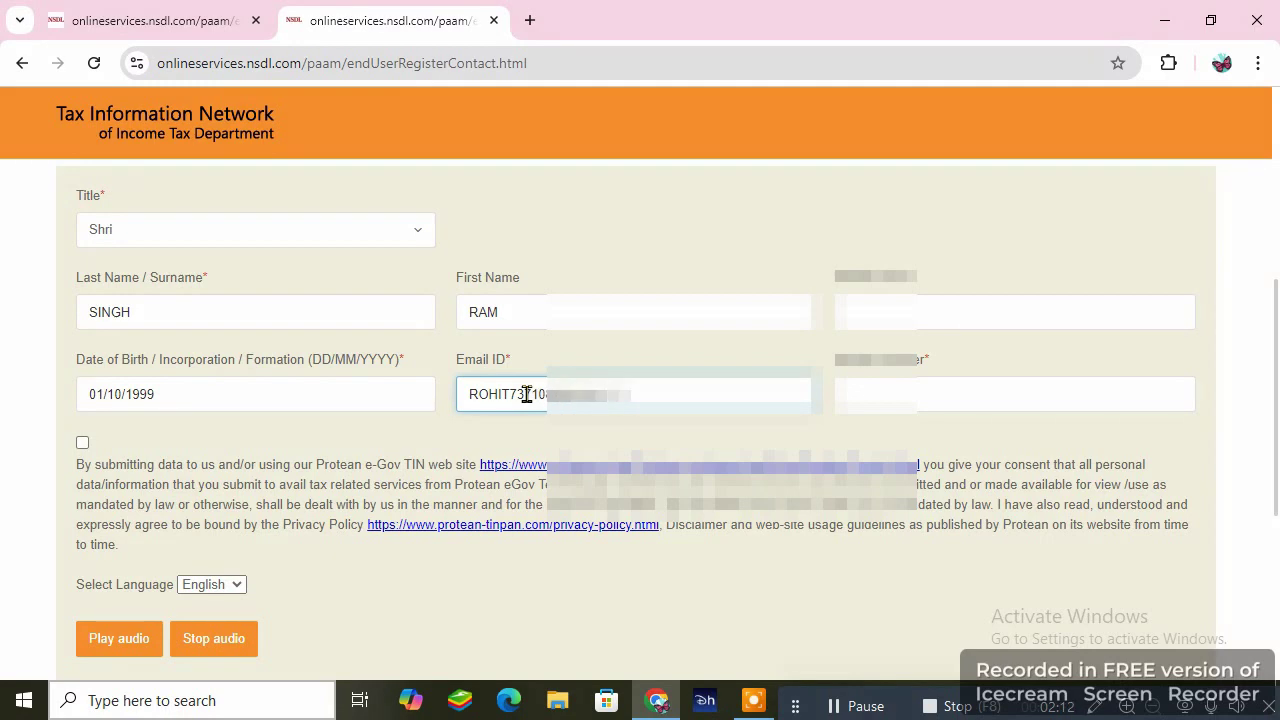
# - Enter the applicant's email ID and mobile number
pyautogui.scroll(1, 527, 394)
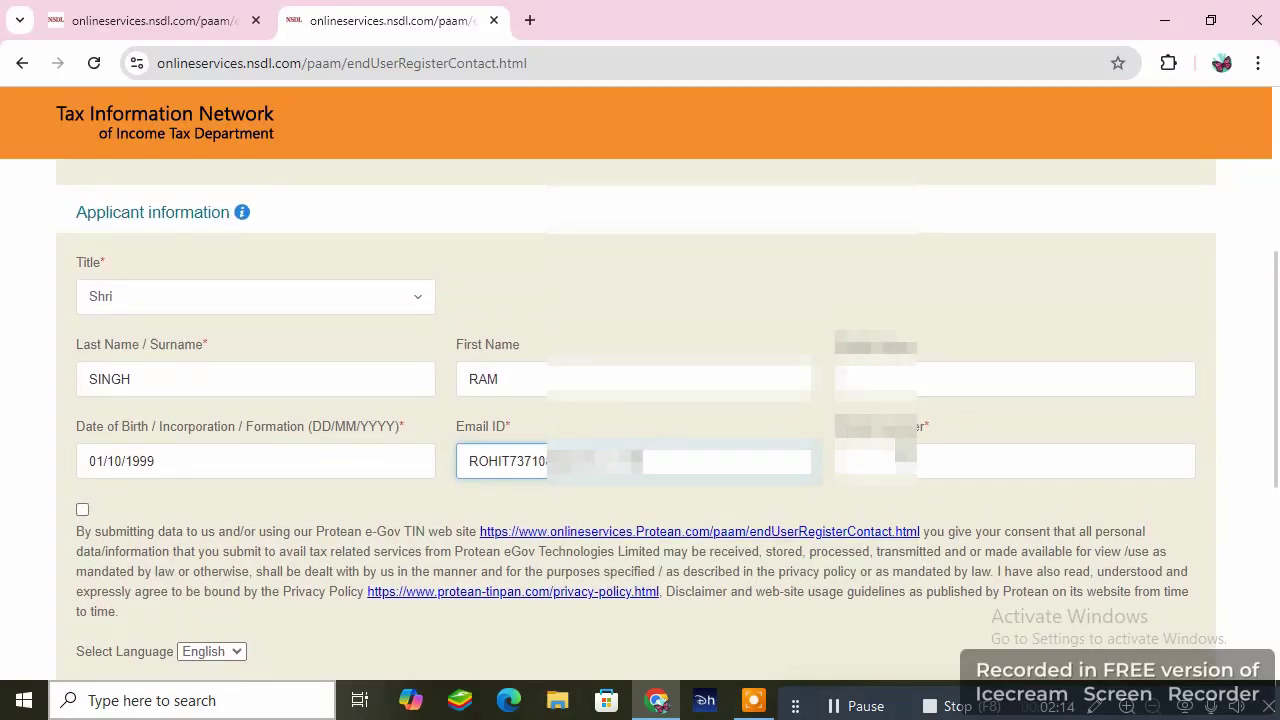
pyautogui.click(905, 458)
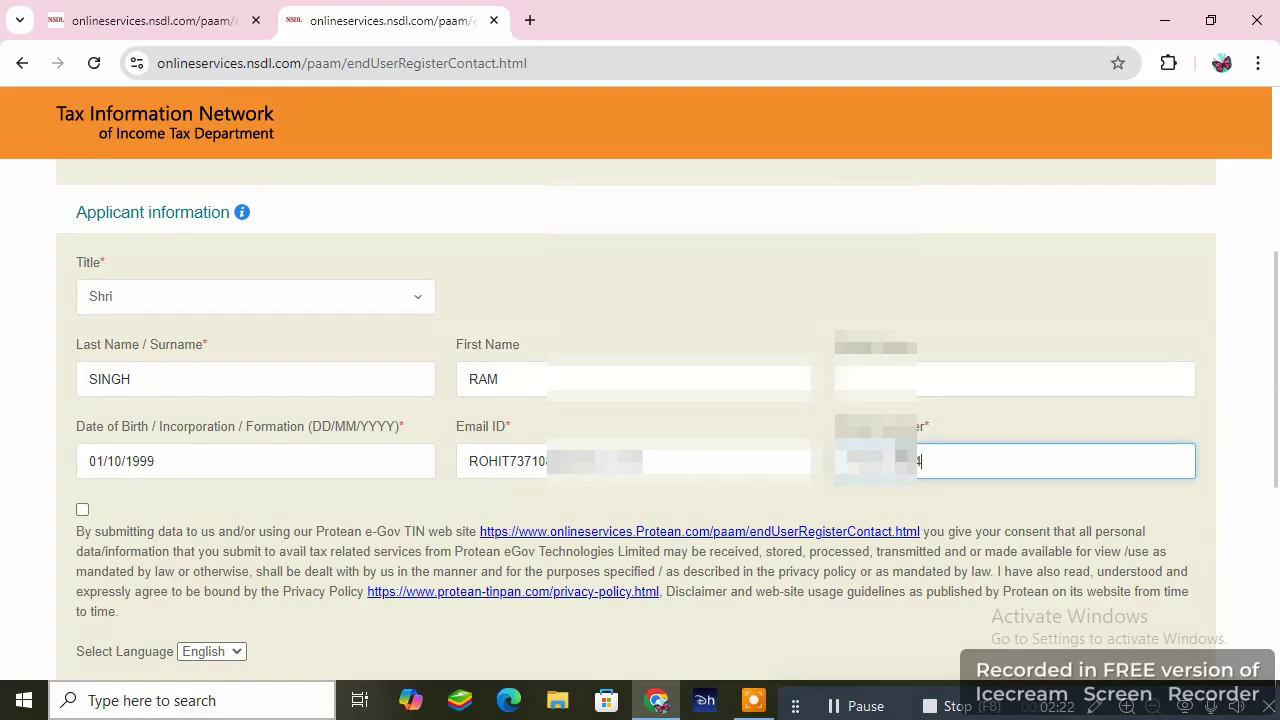
# - Accept the data consent, pass the reCAPTCHA check, and submit the registration
pyautogui.scroll(-2, 630, 425)
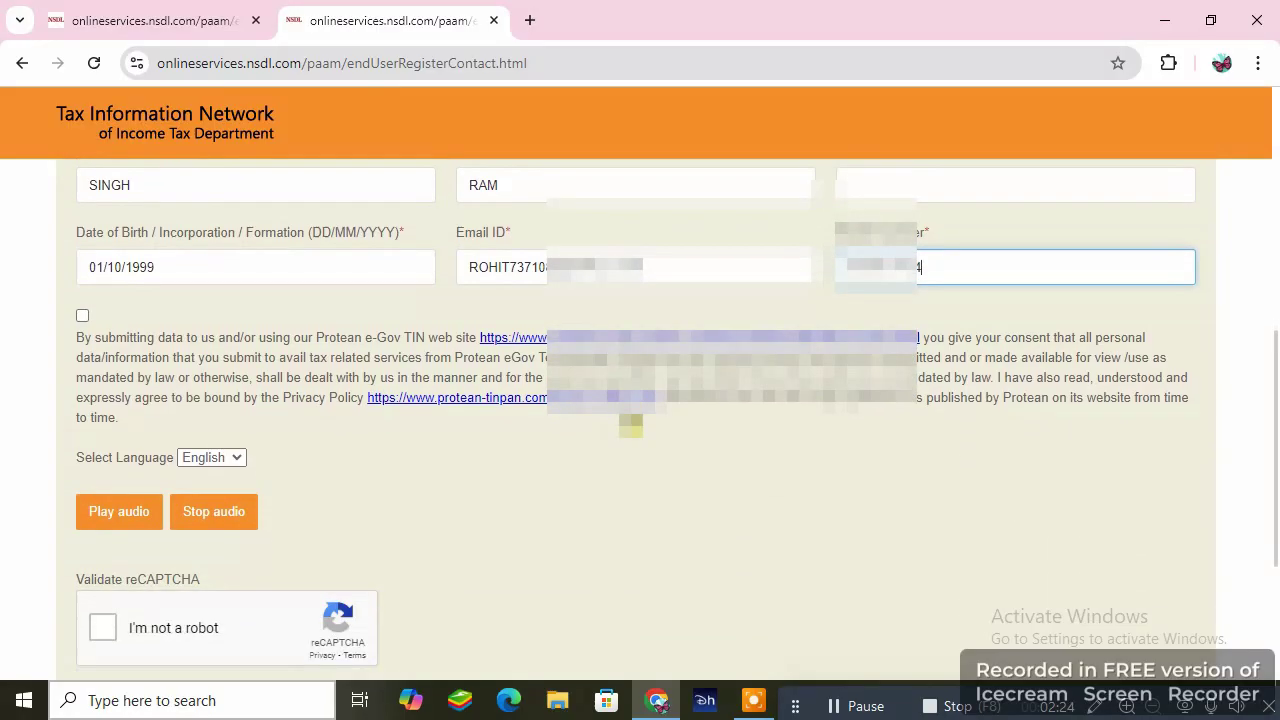
pyautogui.click(83, 313)
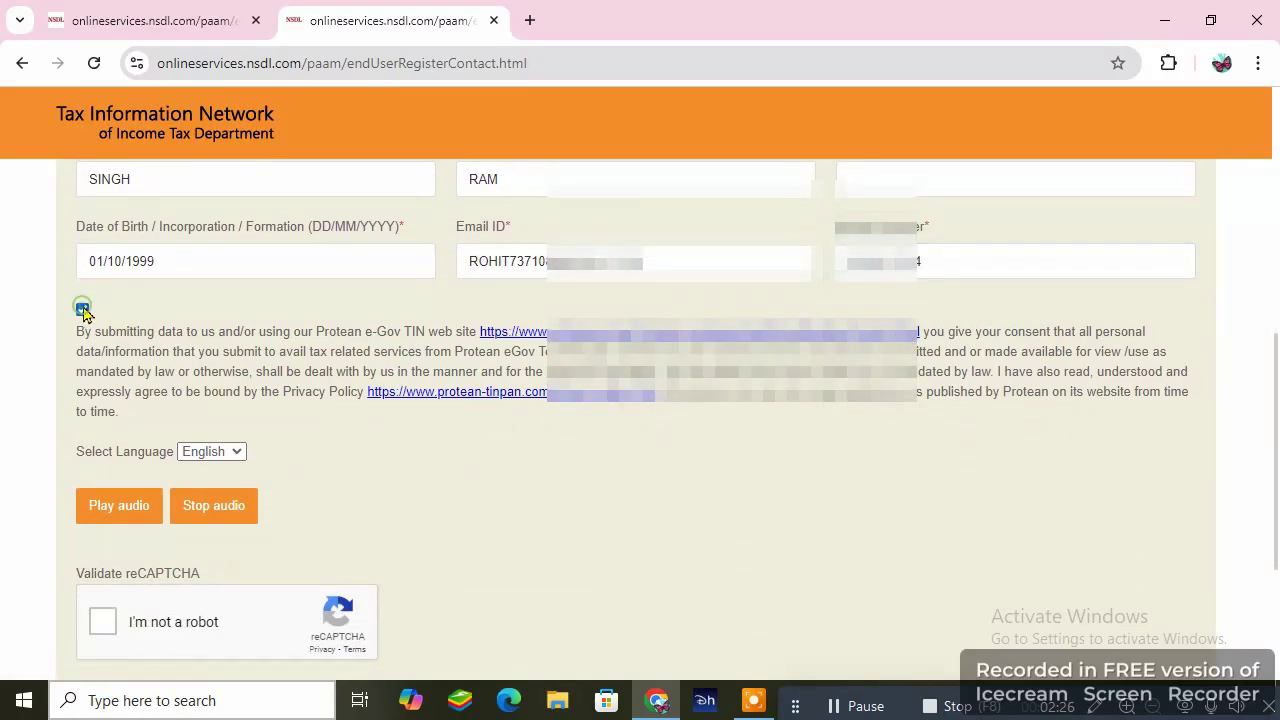
pyautogui.scroll(-2, 400, 332)
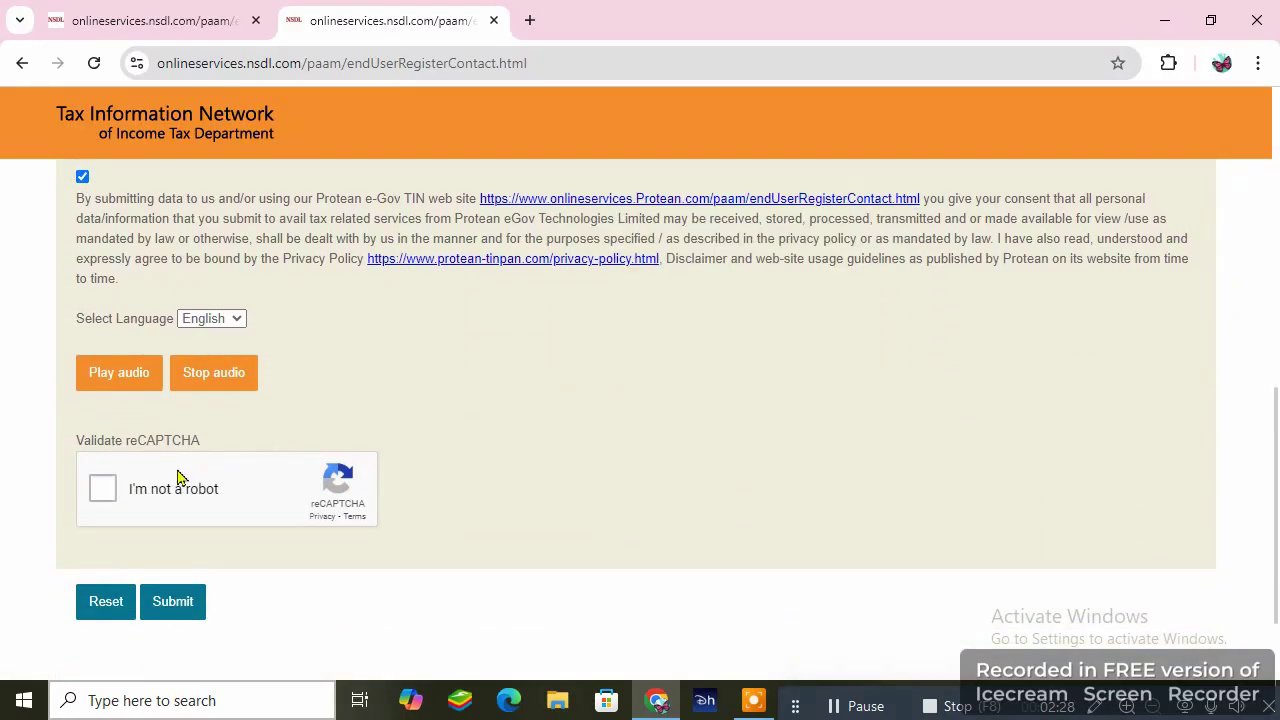
pyautogui.click(103, 488)
pyautogui.click(172, 601)
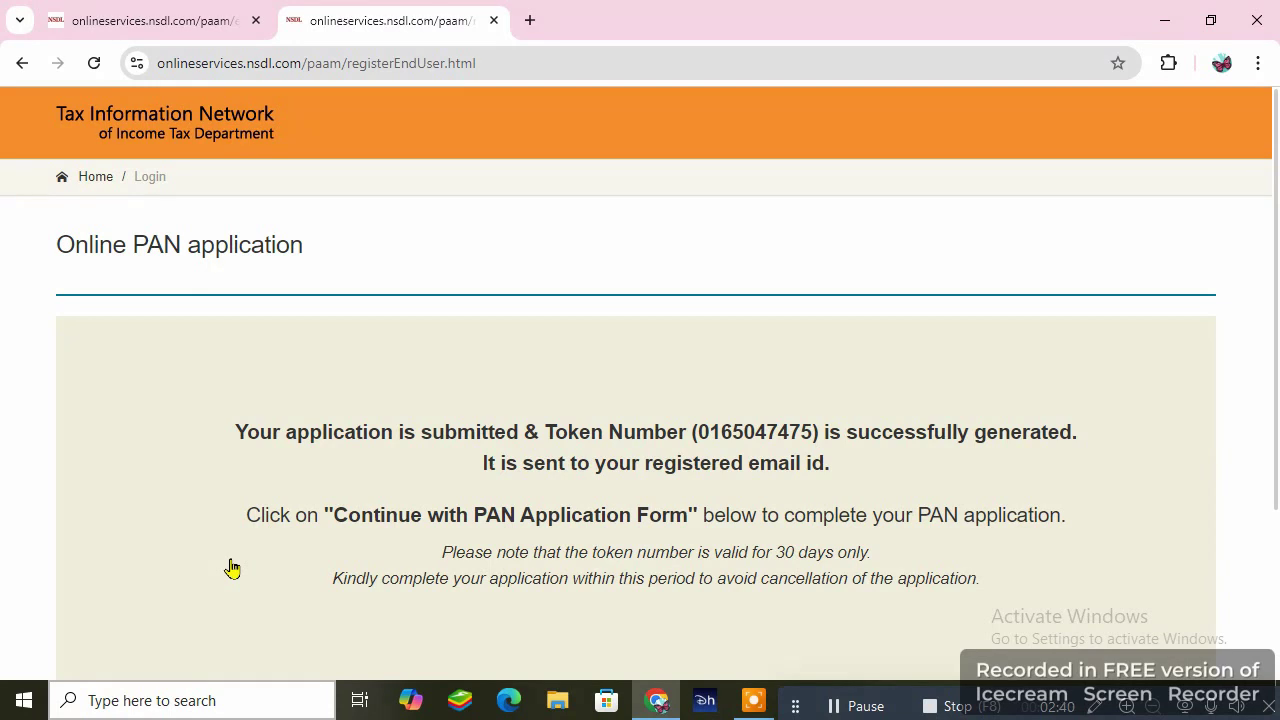
# - Continue from the temporary token confirmation to the full PAN application form
pyautogui.click(224, 430)
pyautogui.moveTo(224, 430); pyautogui.dragTo(689, 449)
pyautogui.click(829, 468)
pyautogui.scroll(-1, 758, 372)
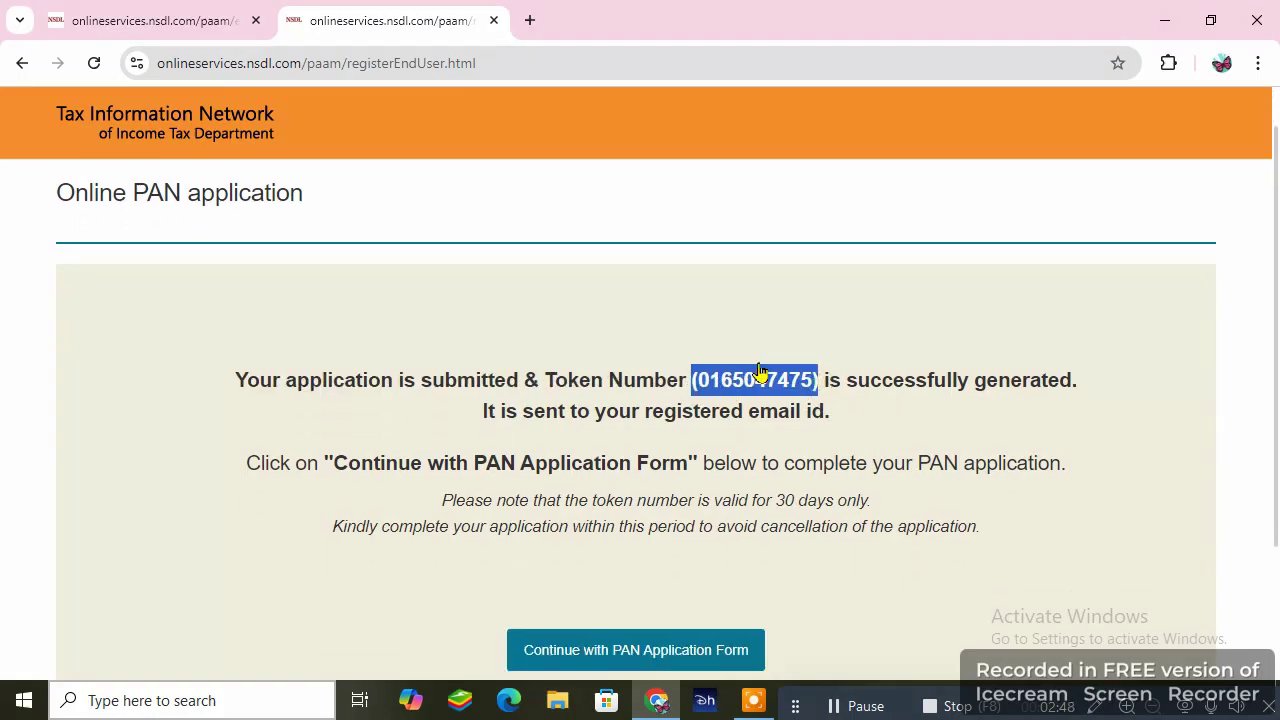
pyautogui.scroll(-2, 758, 372)
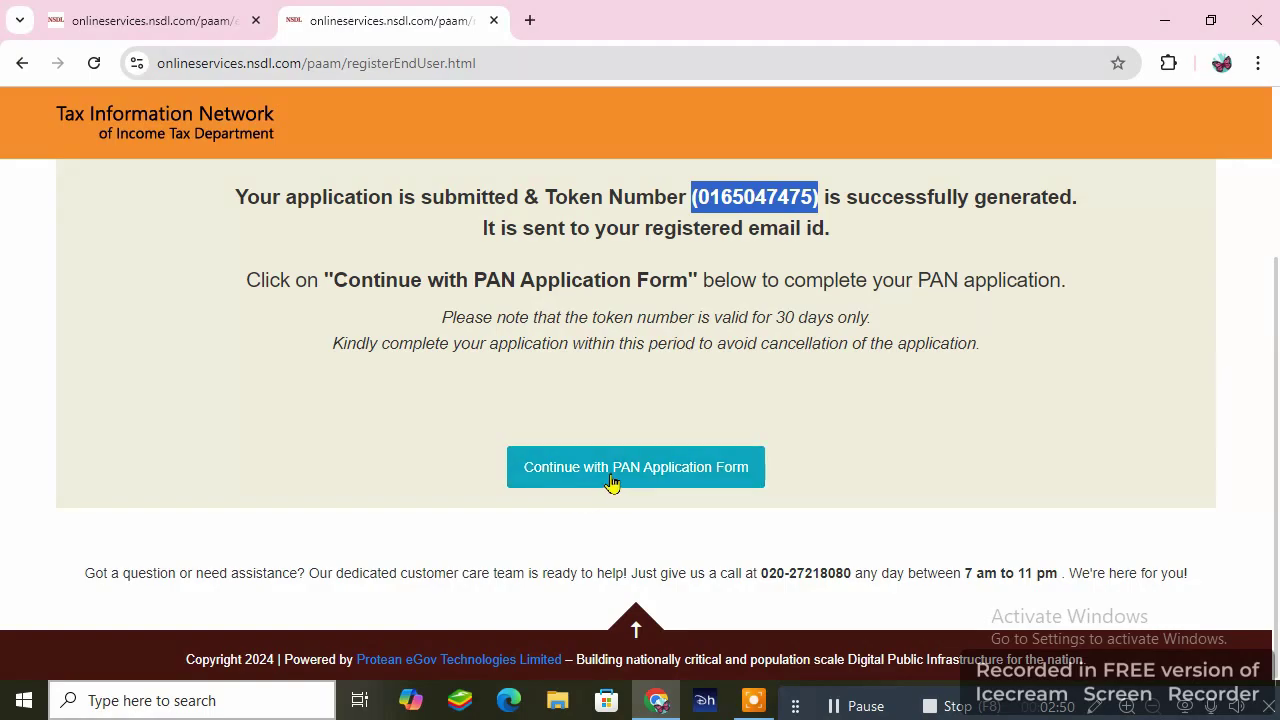
pyautogui.click(689, 484)
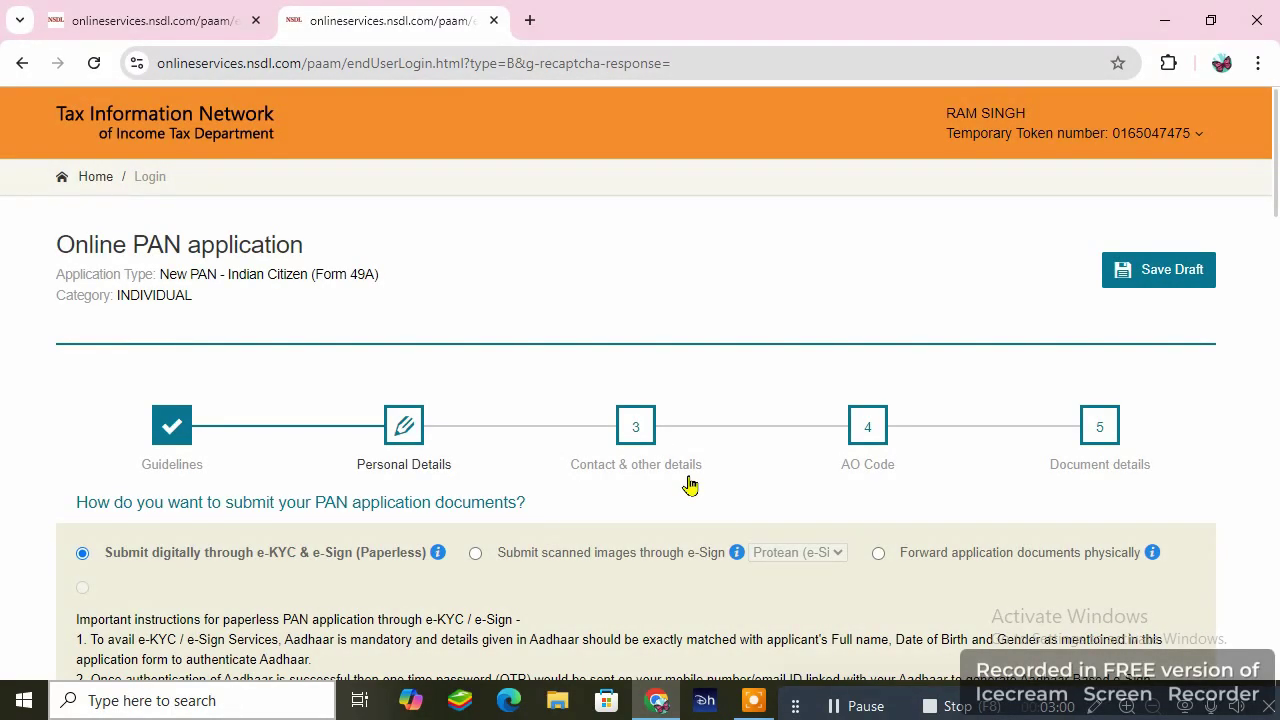
# - Enter the Aadhaar last four digits and set Aadhaar photo printing consent to Yes
pyautogui.scroll(-3, 689, 484)
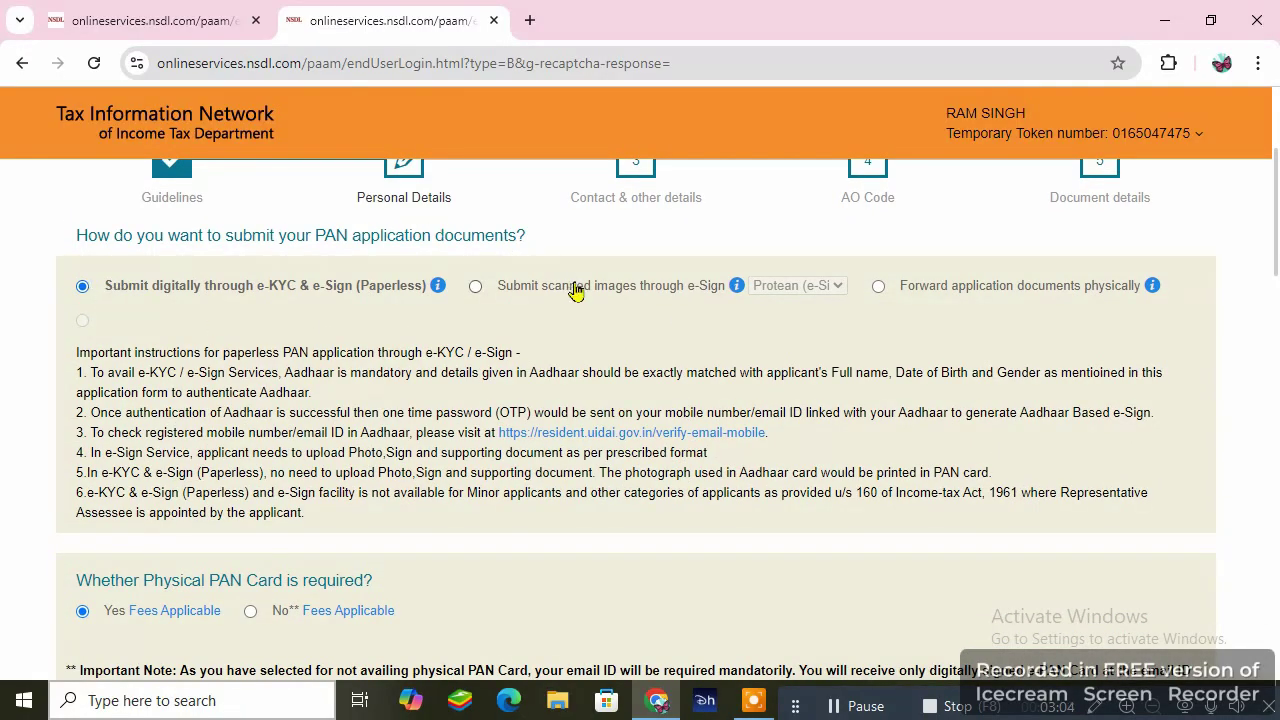
pyautogui.scroll(-2, 576, 300)
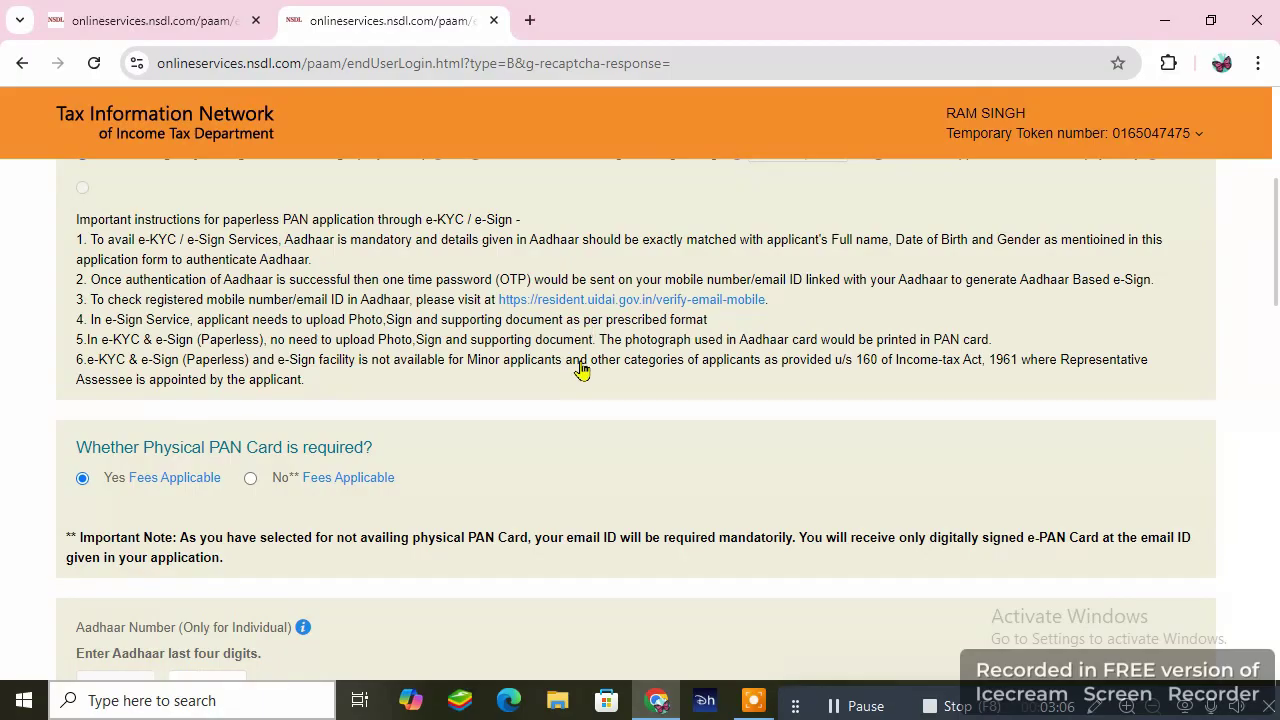
pyautogui.scroll(-4, 580, 410)
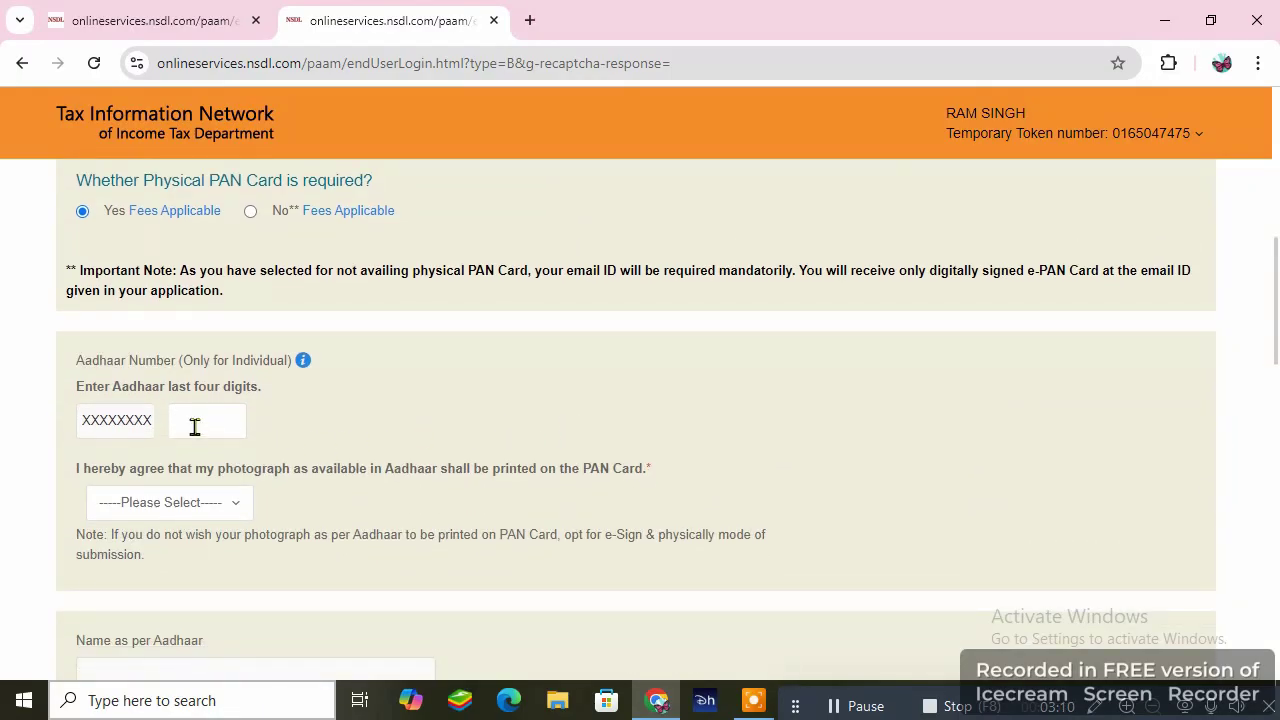
pyautogui.click(194, 426)
pyautogui.click(214, 508)
pyautogui.click(110, 578)
pyautogui.scroll(-3, 434, 399)
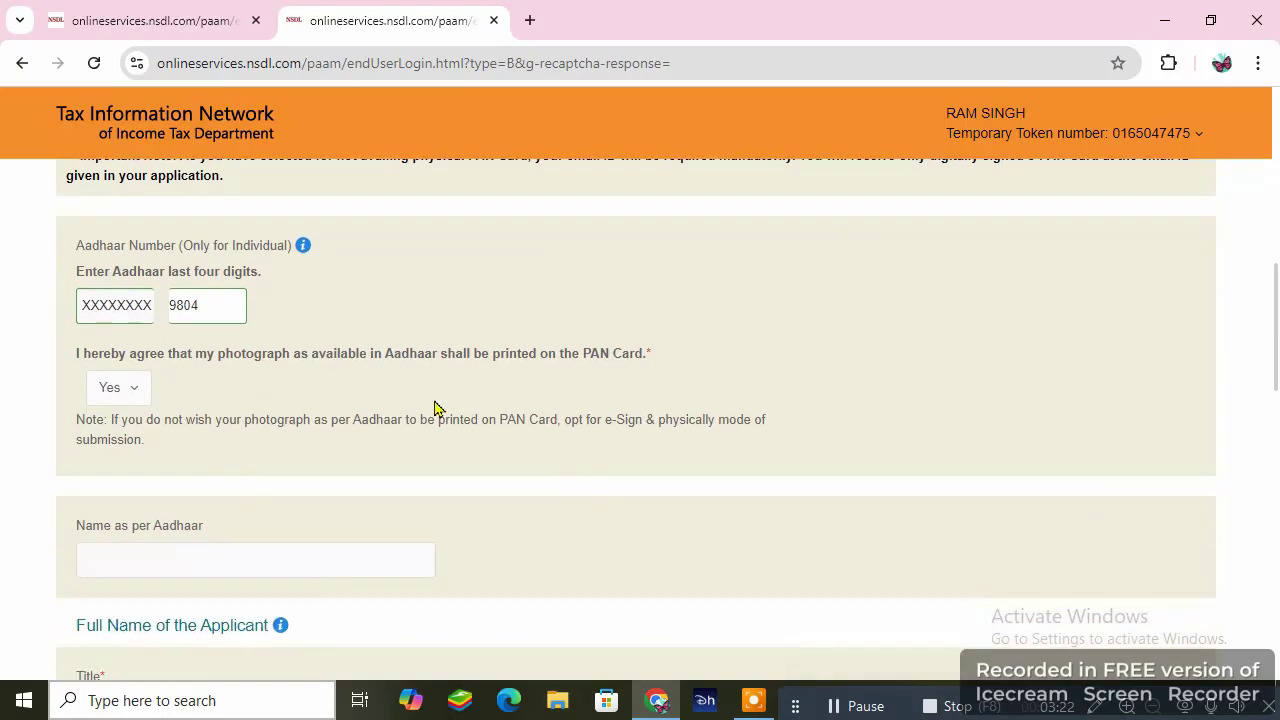
pyautogui.scroll(-1, 434, 399)
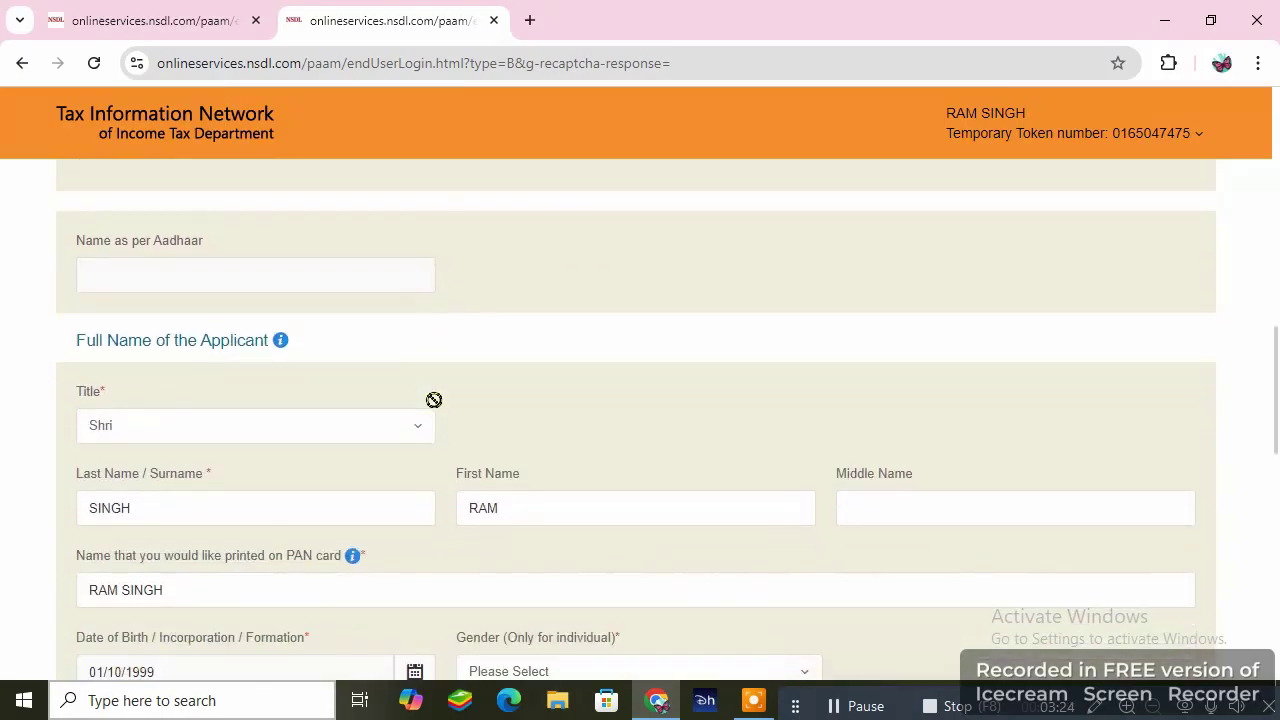
pyautogui.scroll(-1, 436, 409)
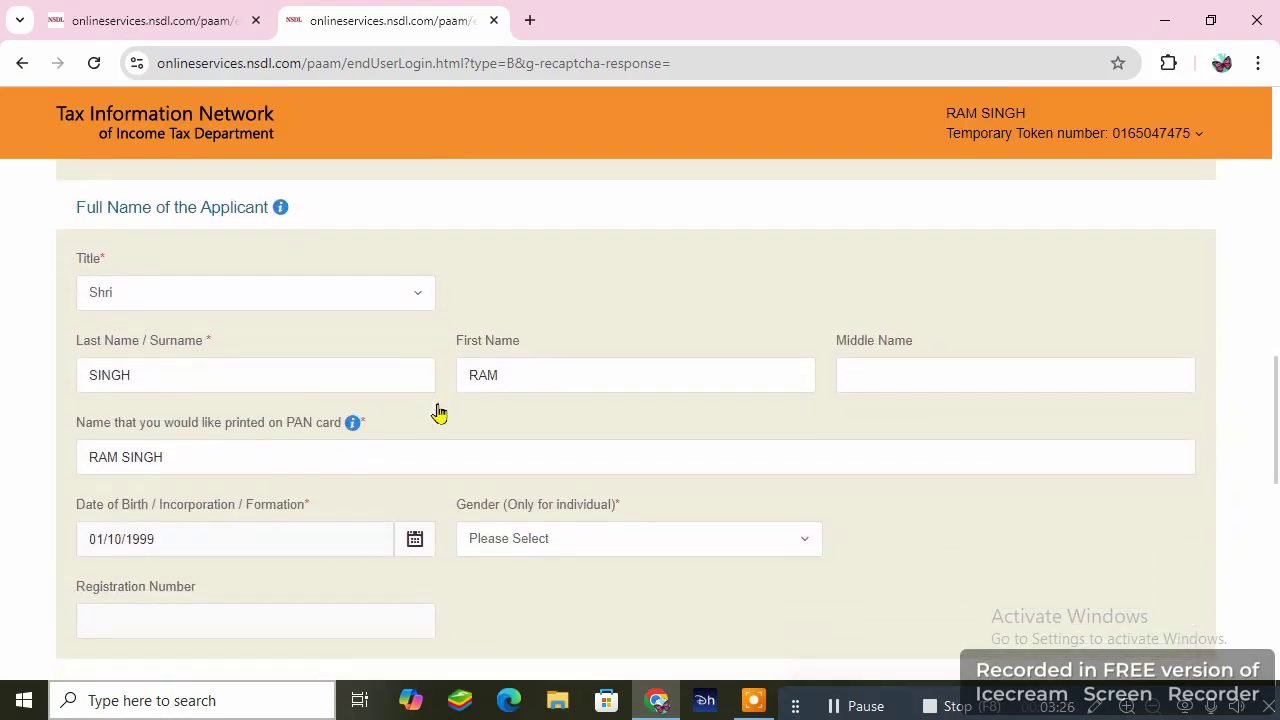
# - Set the applicant's gender to Male
pyautogui.click(567, 546)
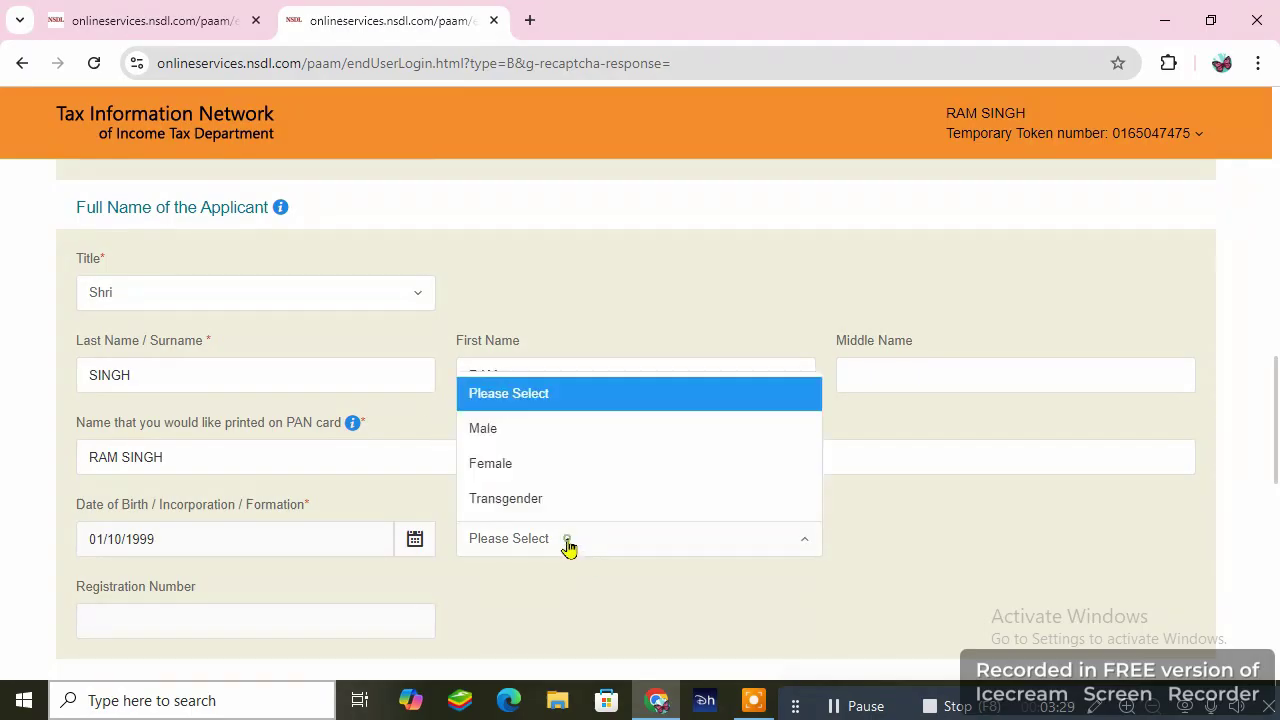
pyautogui.click(489, 430)
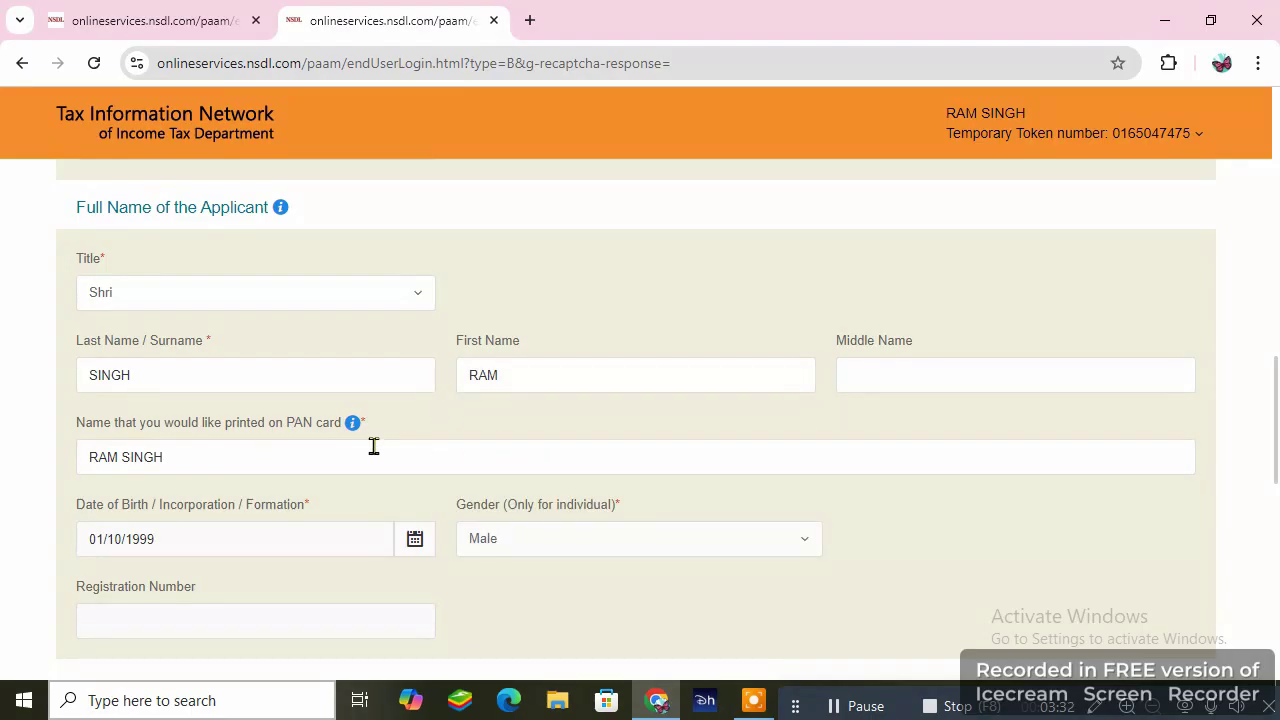
pyautogui.scroll(-3, 380, 466)
pyautogui.scroll(-1, 384, 469)
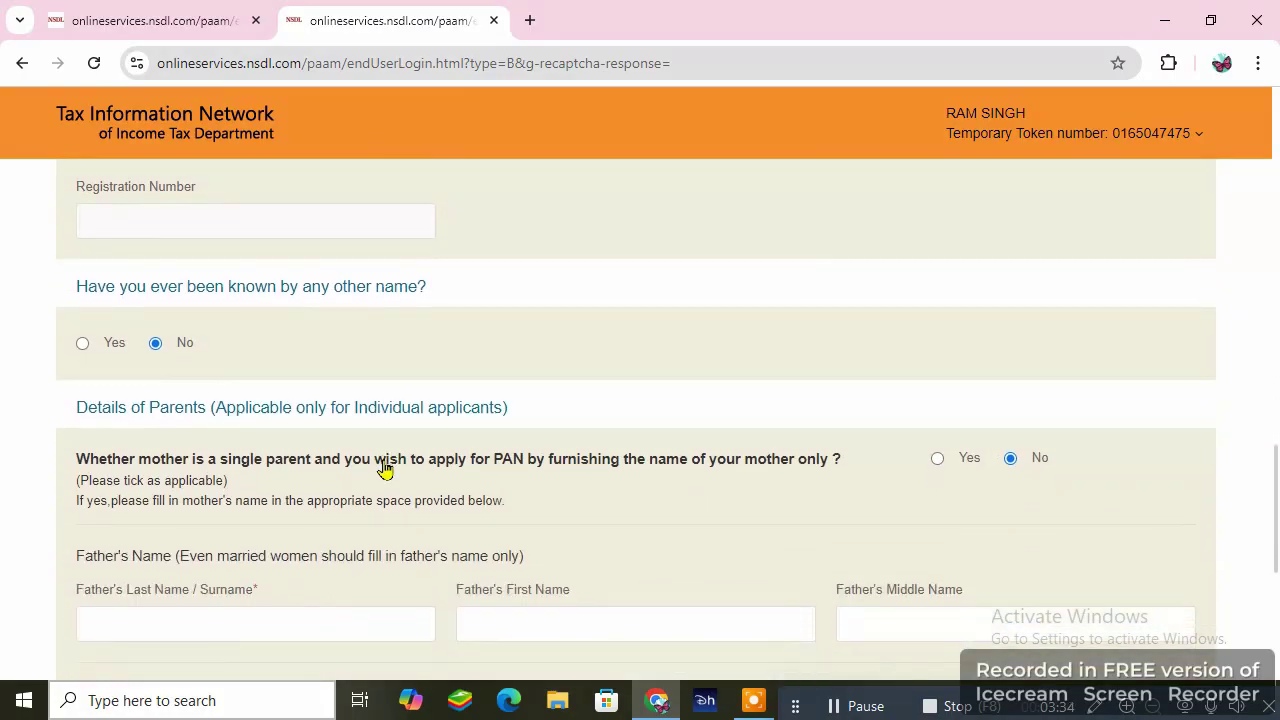
pyautogui.scroll(-2, 387, 469)
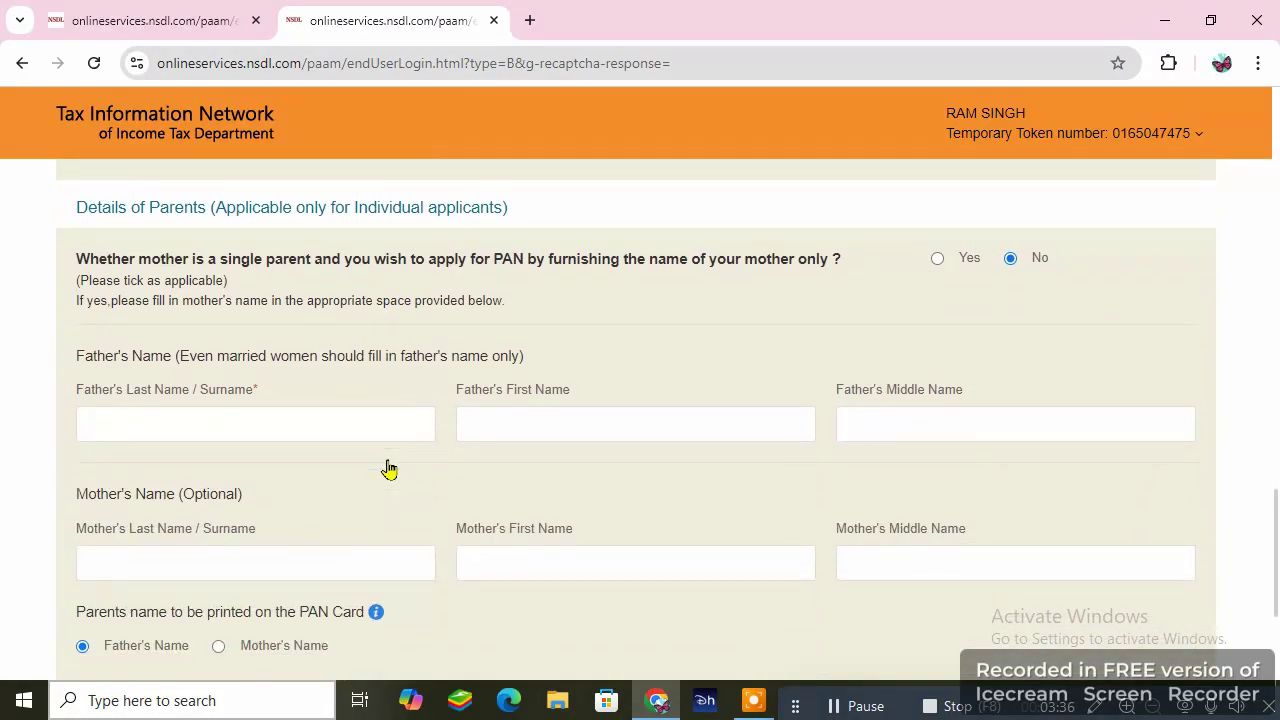
# - Enter the father's surname and first name, then save personal details
pyautogui.click(263, 425)
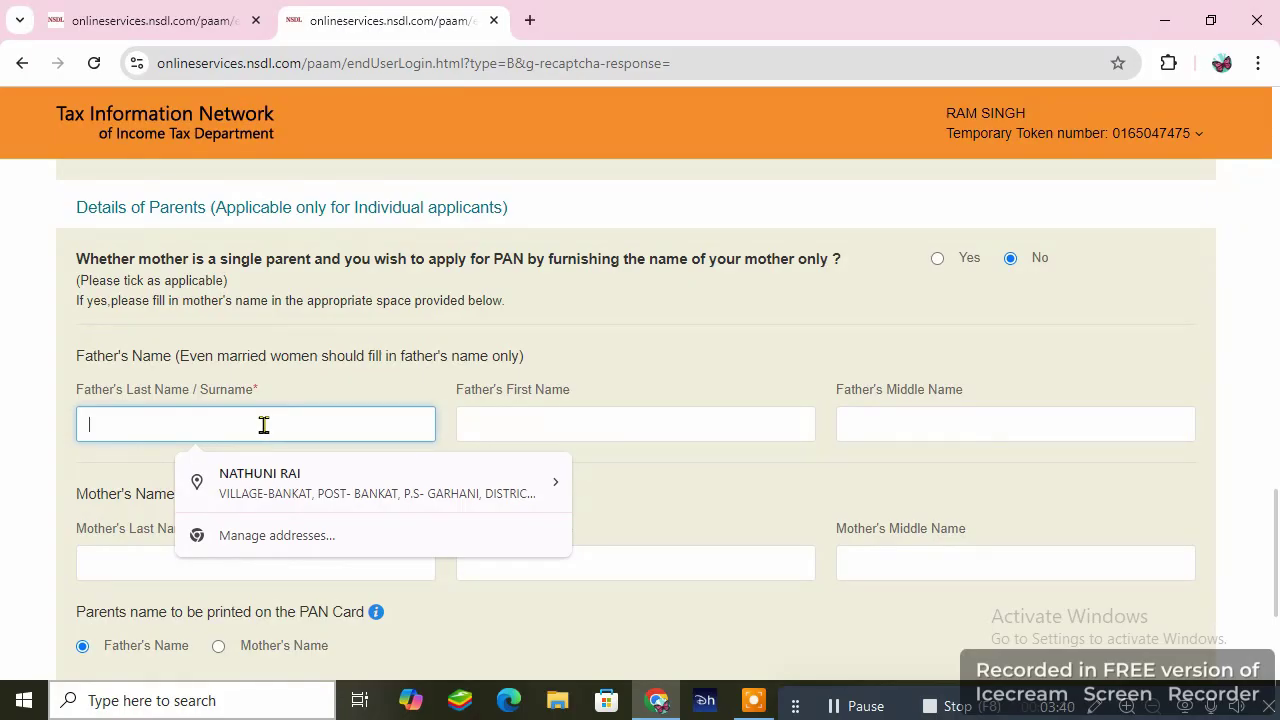
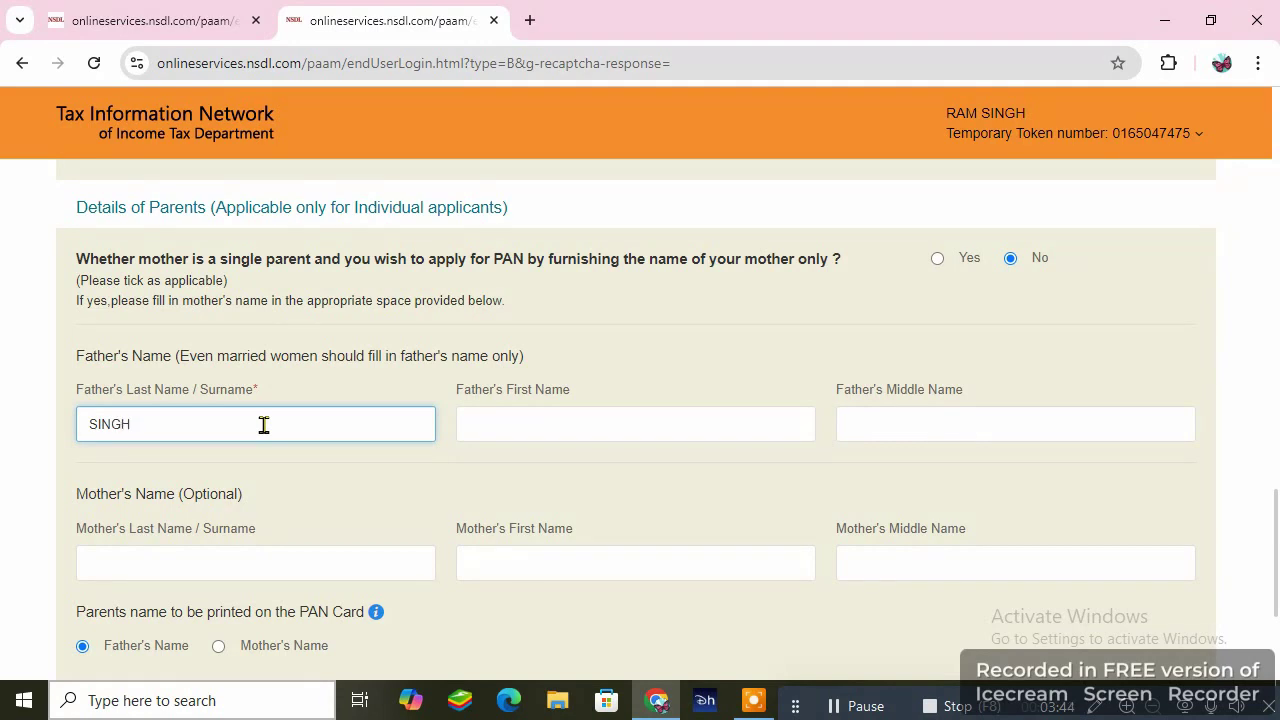
pyautogui.click(568, 426)
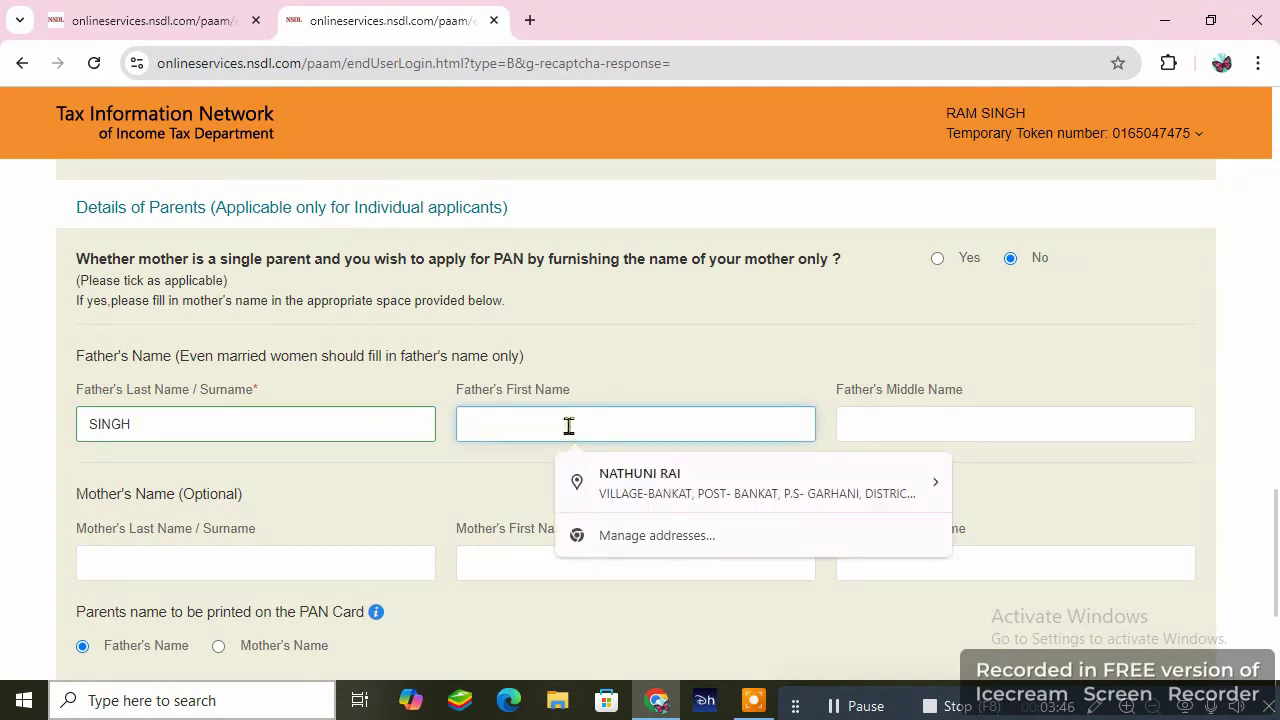
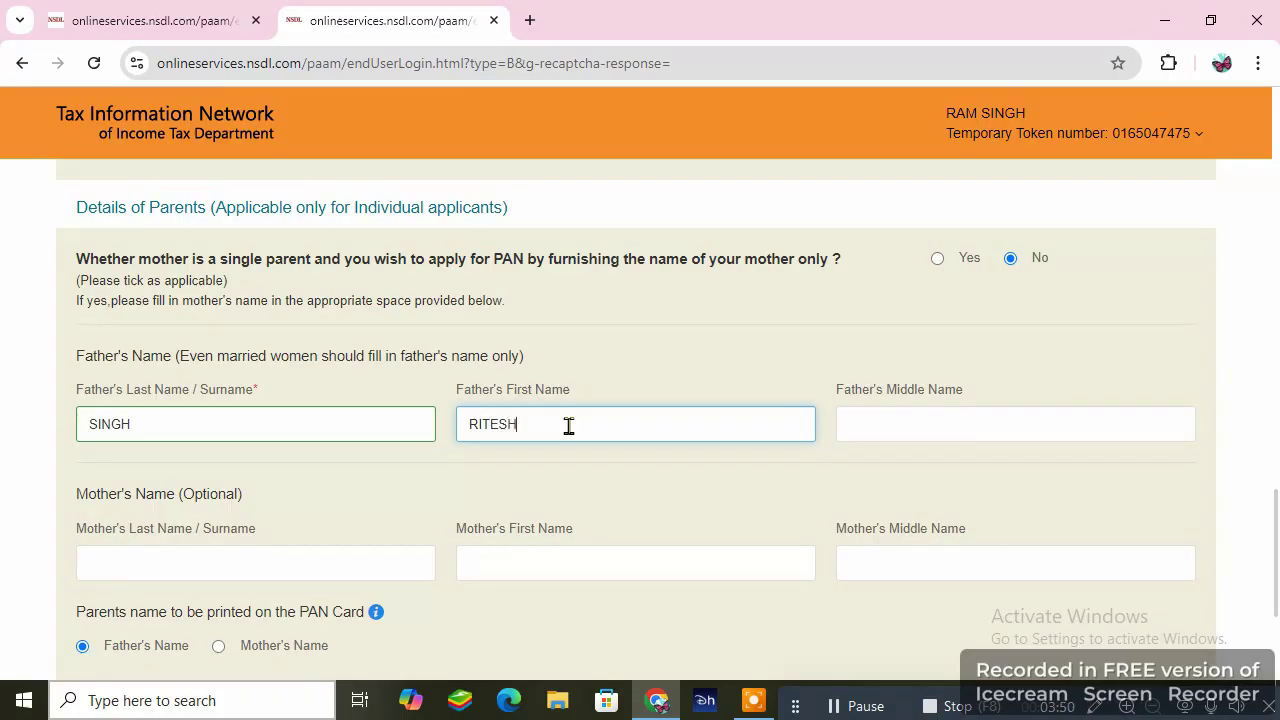
pyautogui.click(858, 421)
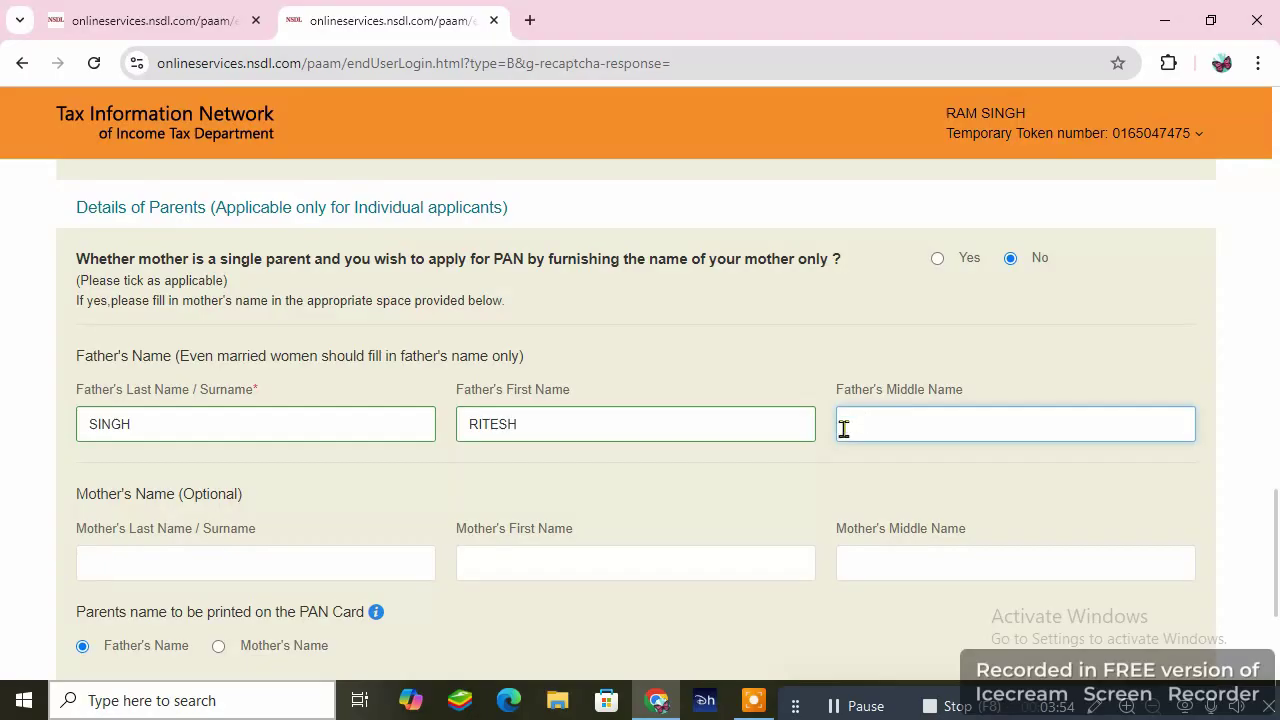
pyautogui.scroll(-2, 597, 403)
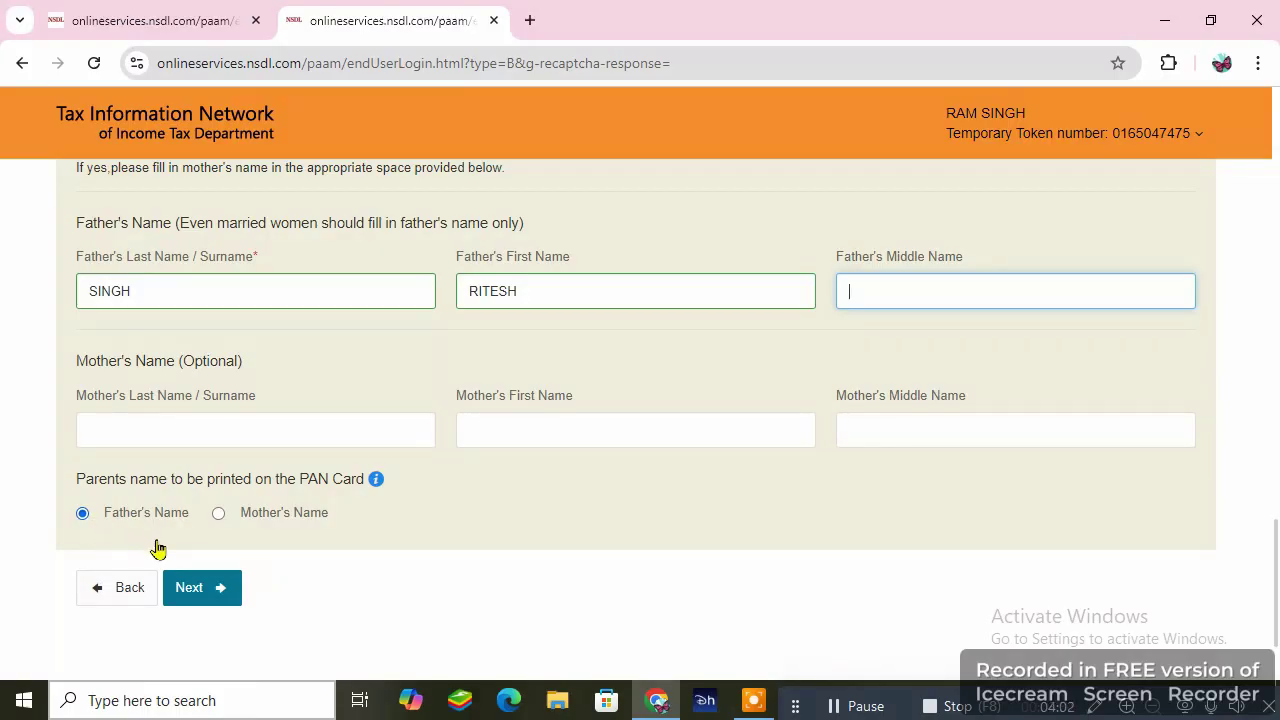
pyautogui.click(200, 590)
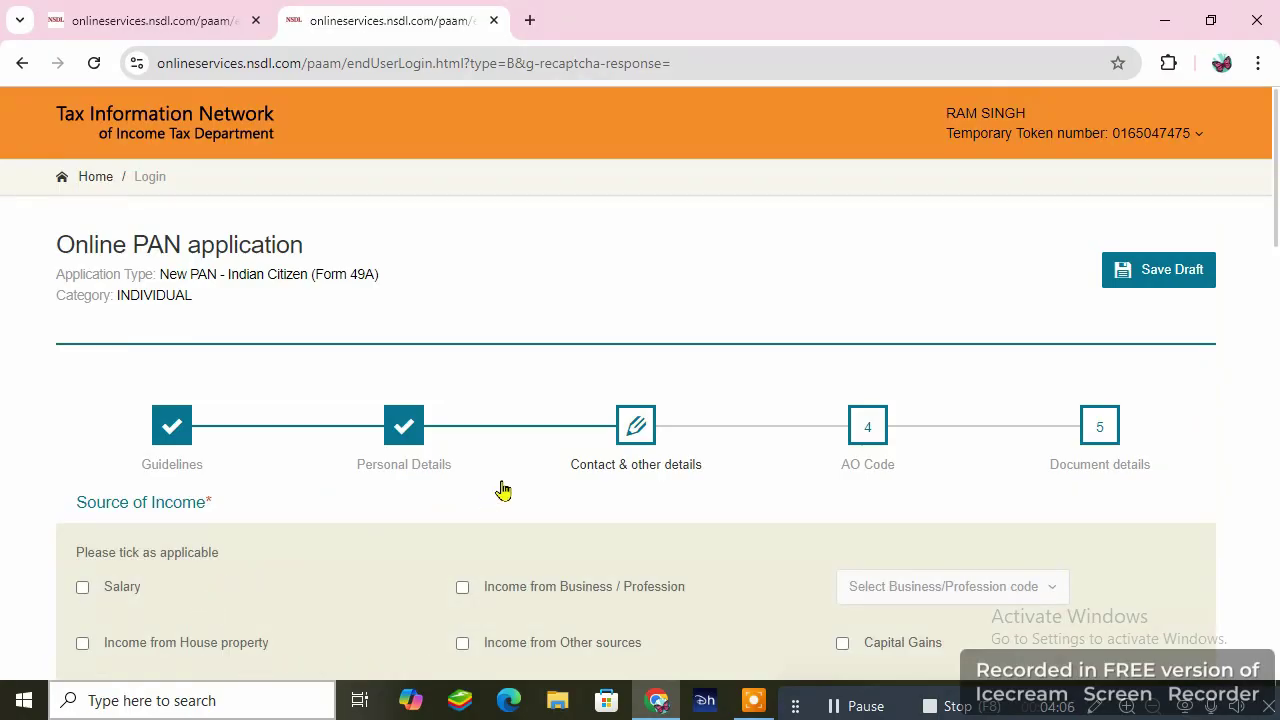
# - Set the phone country code to INDIA (91) and proceed to the AO code step
pyautogui.scroll(-2, 700, 257)
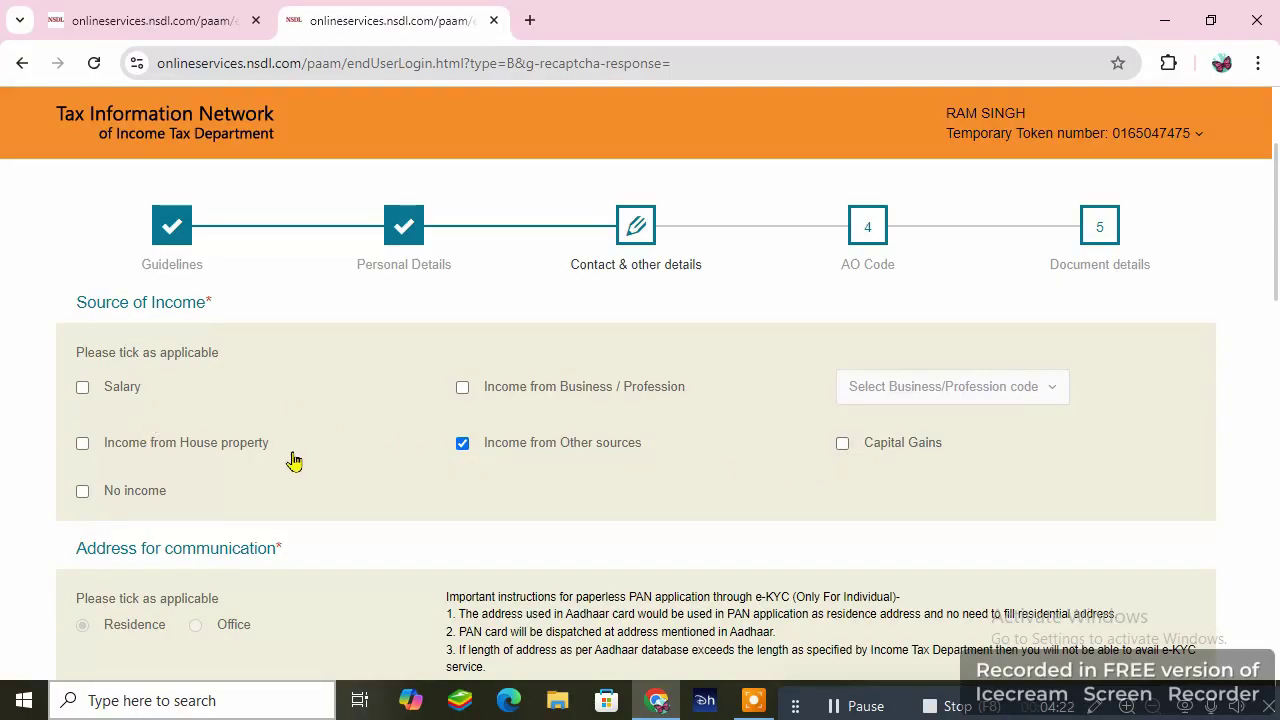
pyautogui.scroll(-3, 586, 372)
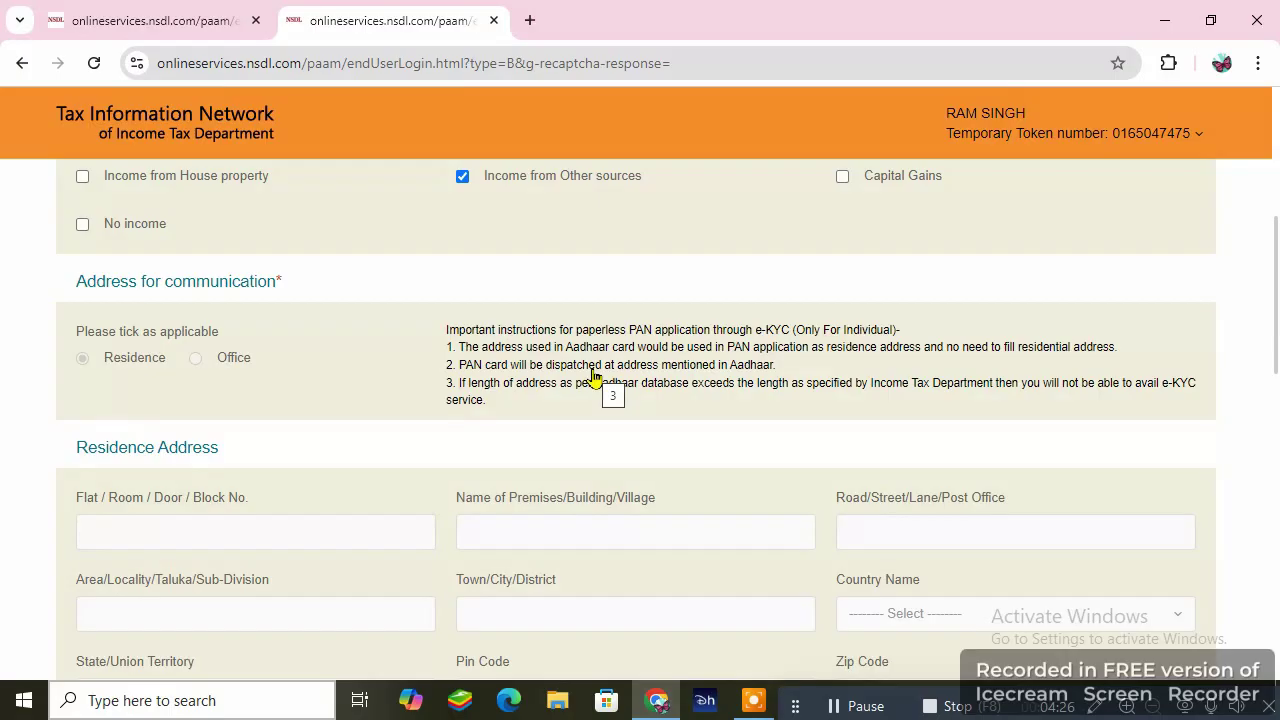
pyautogui.scroll(-4, 590, 378)
pyautogui.scroll(-3, 590, 378)
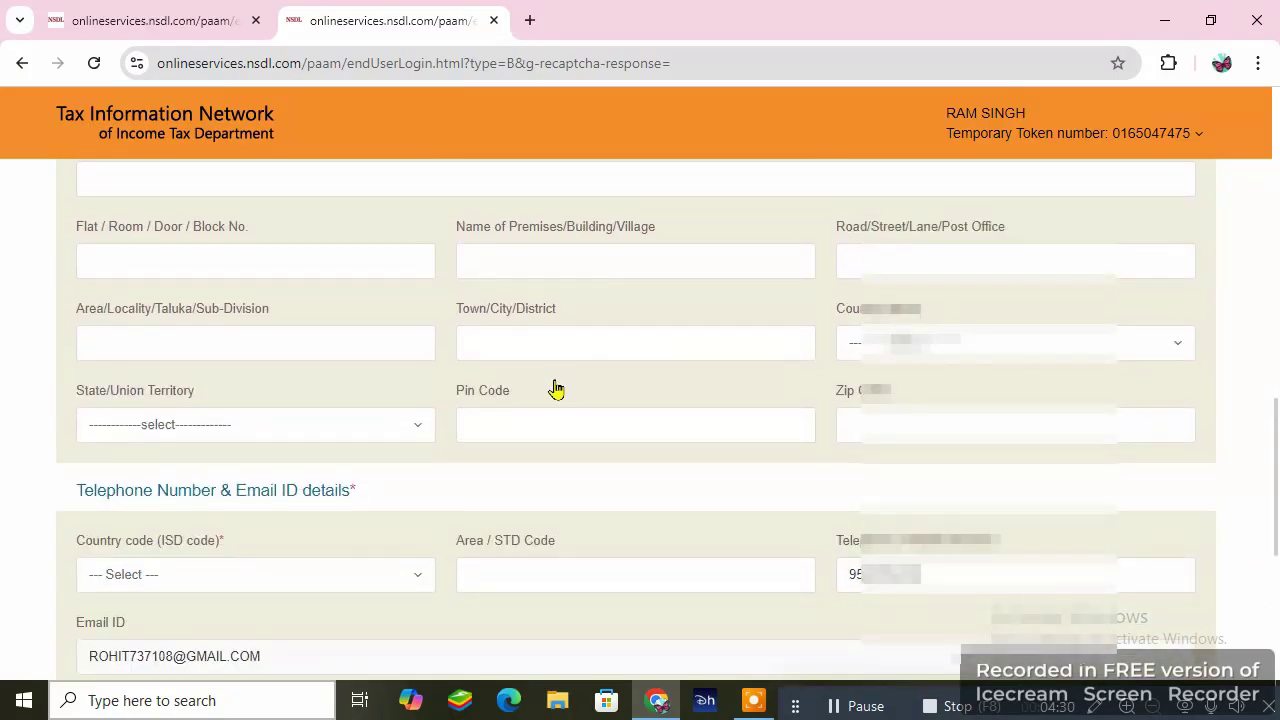
pyautogui.scroll(-3, 349, 394)
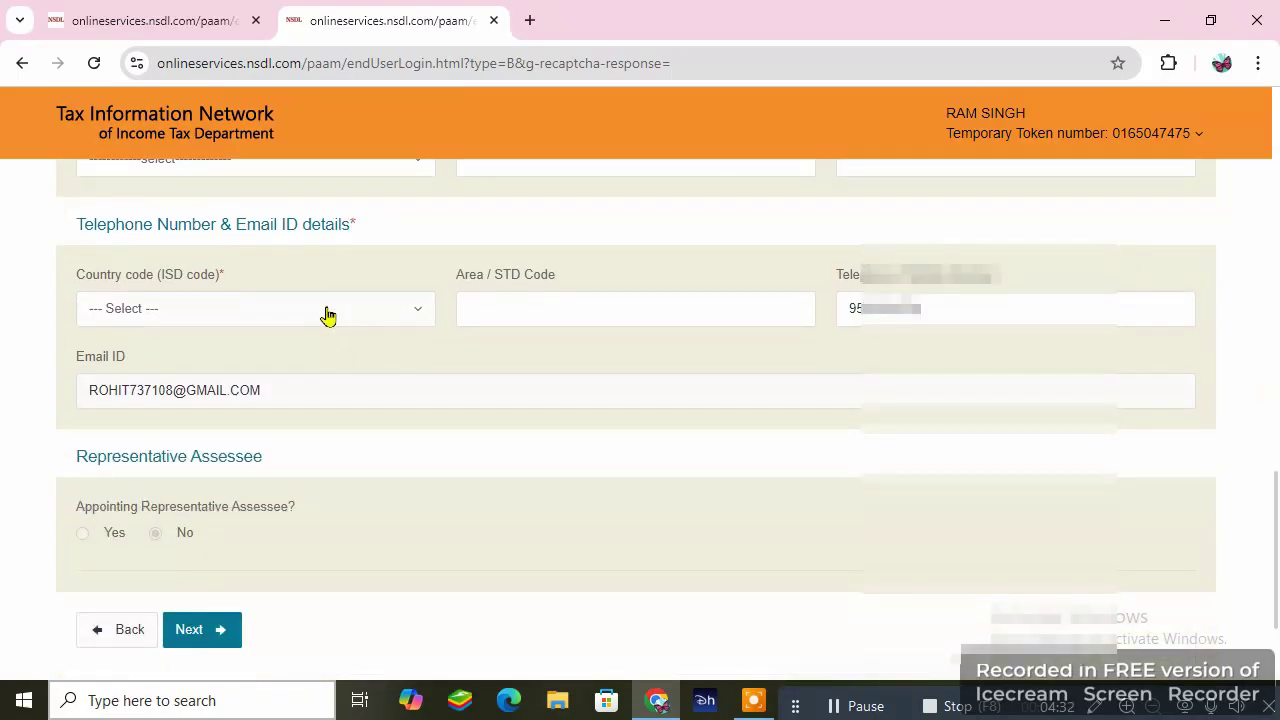
pyautogui.click(328, 316)
pyautogui.write('91')
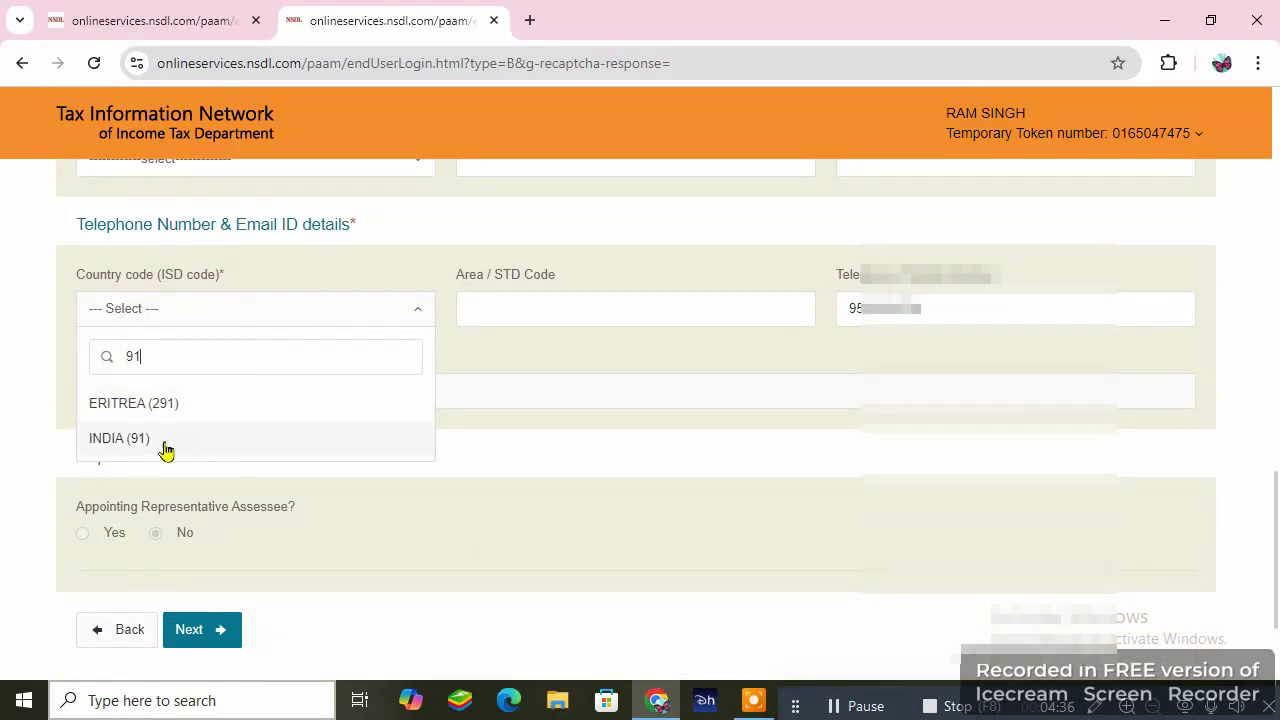
pyautogui.click(116, 440)
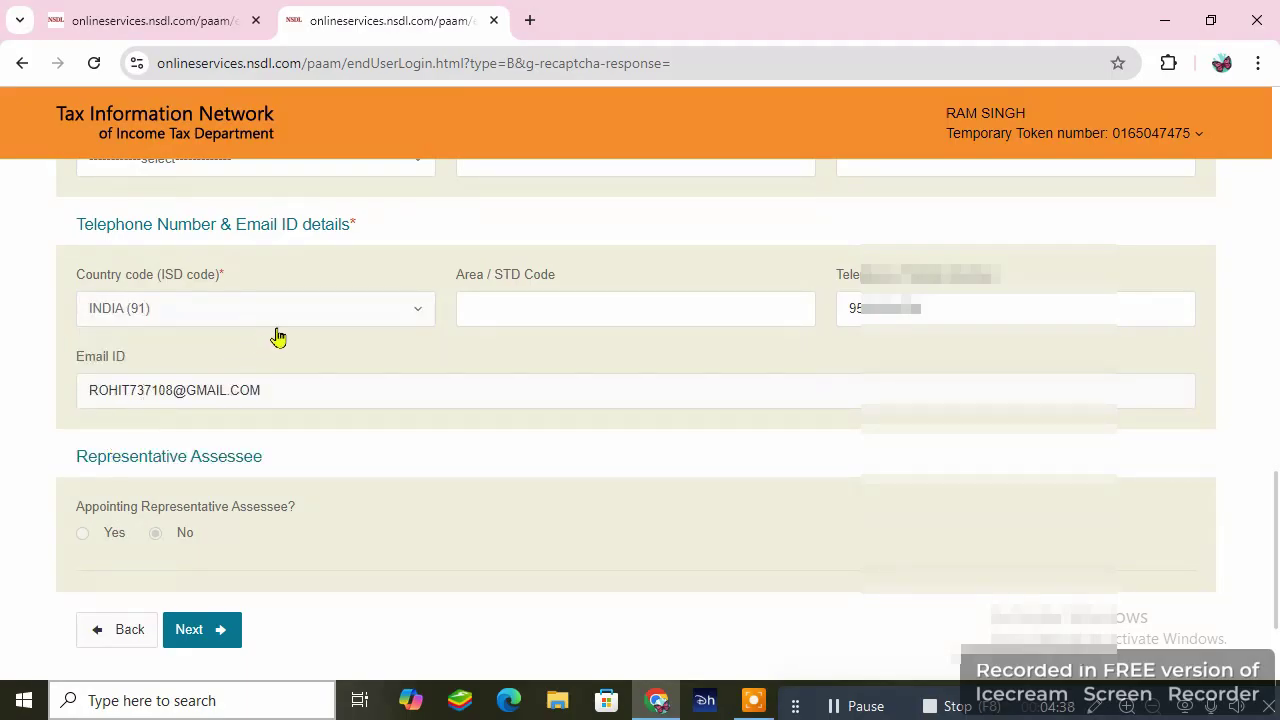
pyautogui.scroll(-1, 504, 308)
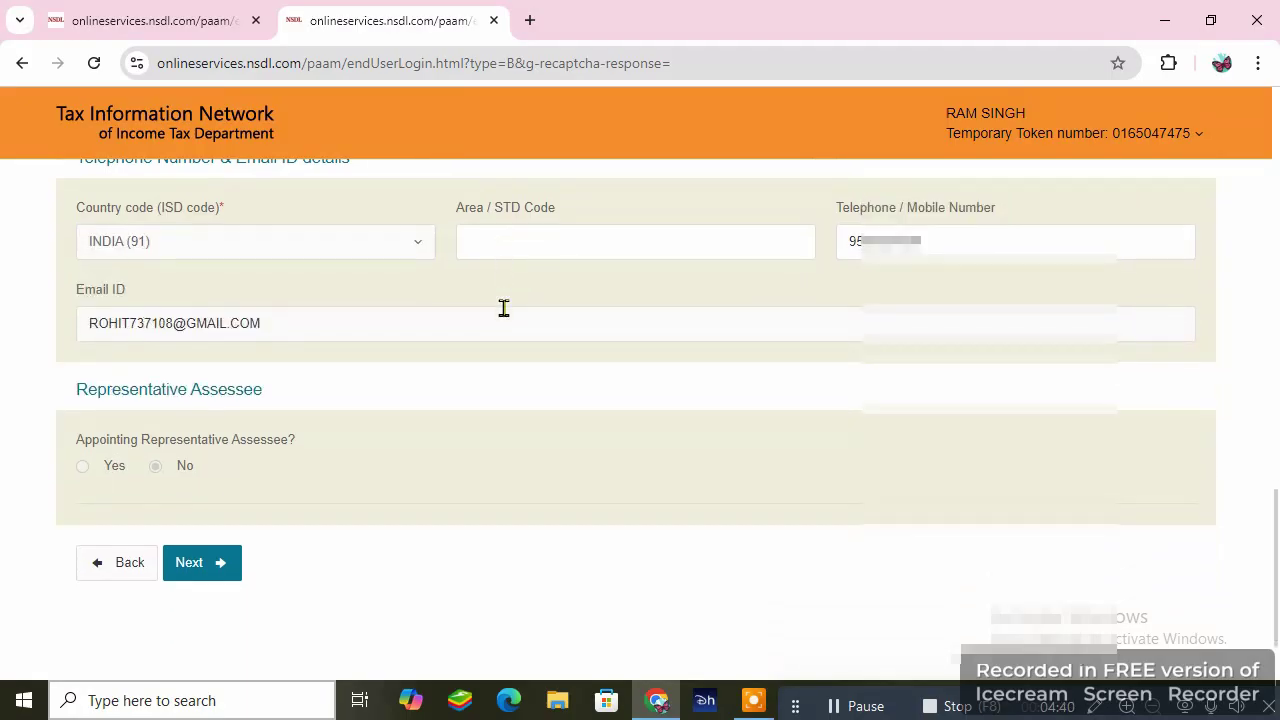
pyautogui.click(219, 573)
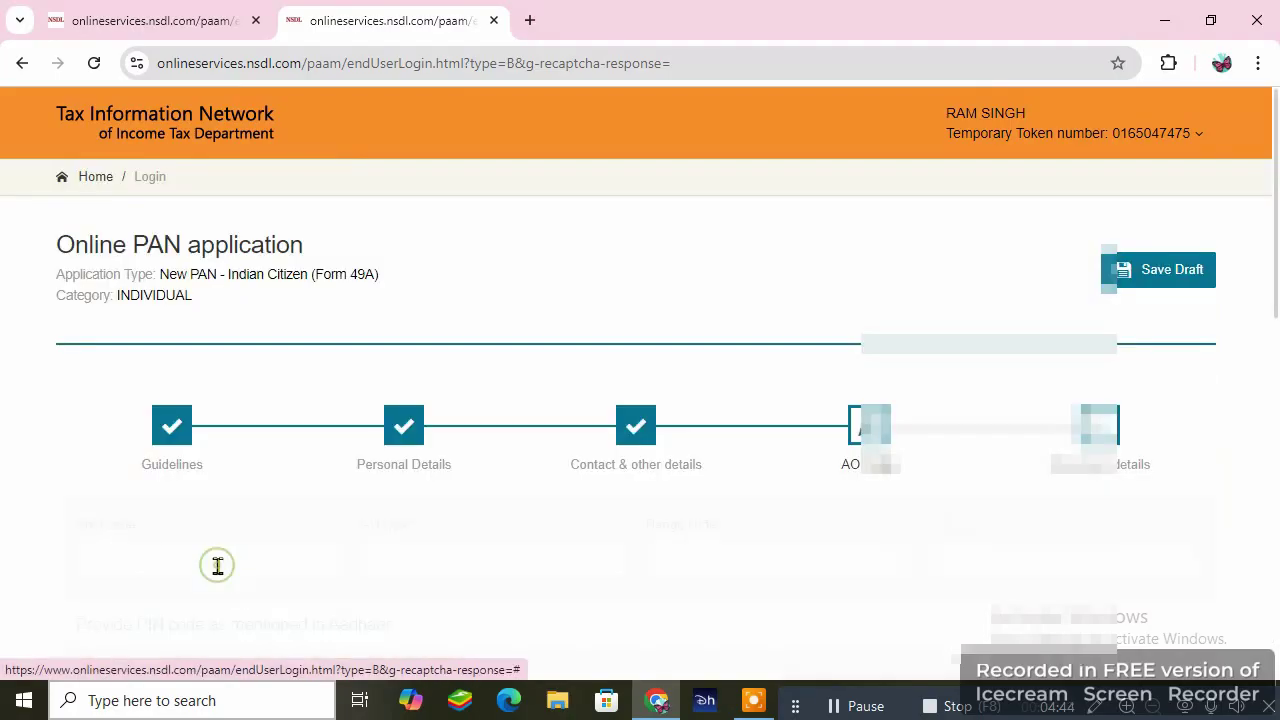
# - Look up Indian-citizen AO codes for state BIHAR and city BUXAR
pyautogui.scroll(-2, 570, 325)
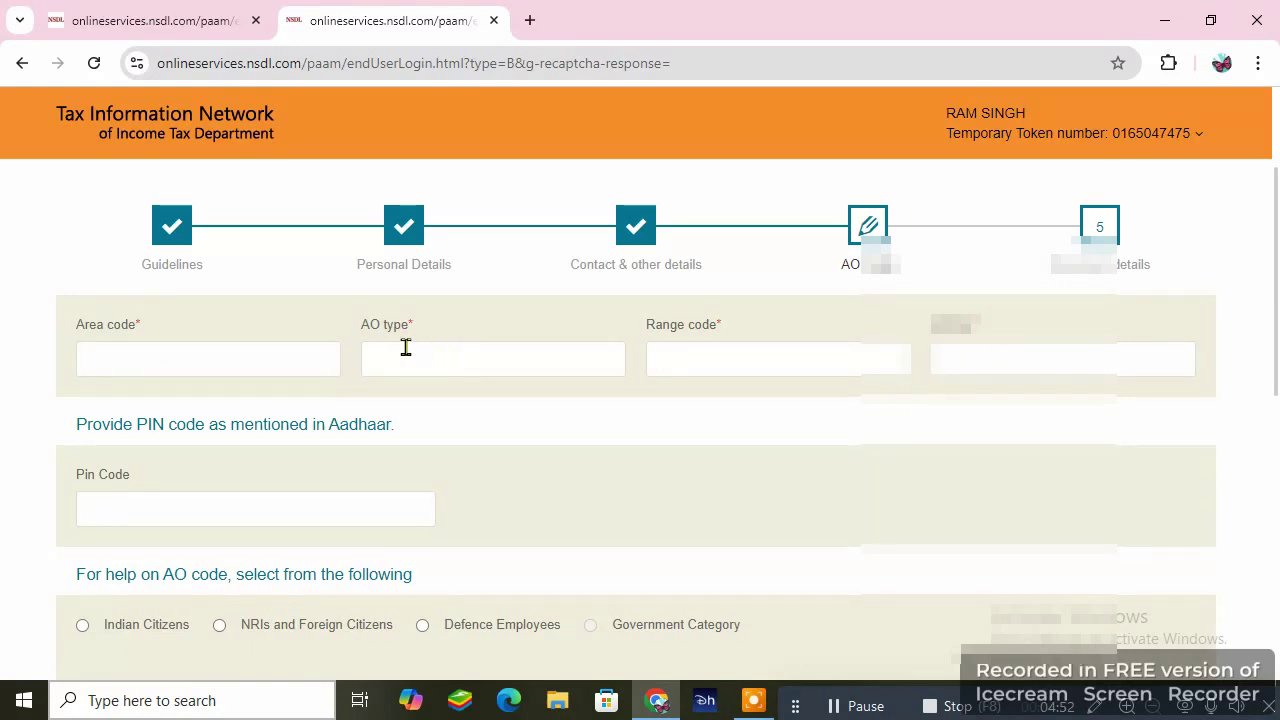
pyautogui.scroll(-2, 432, 348)
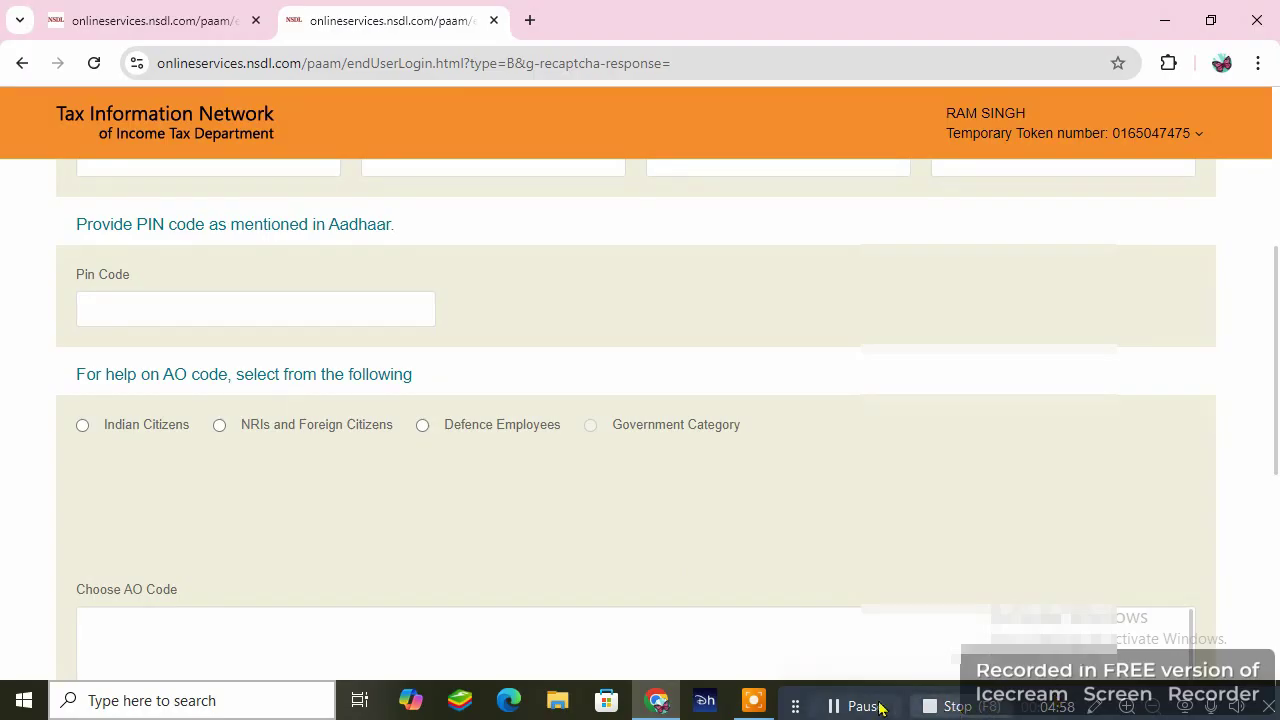
pyautogui.click(855, 706)
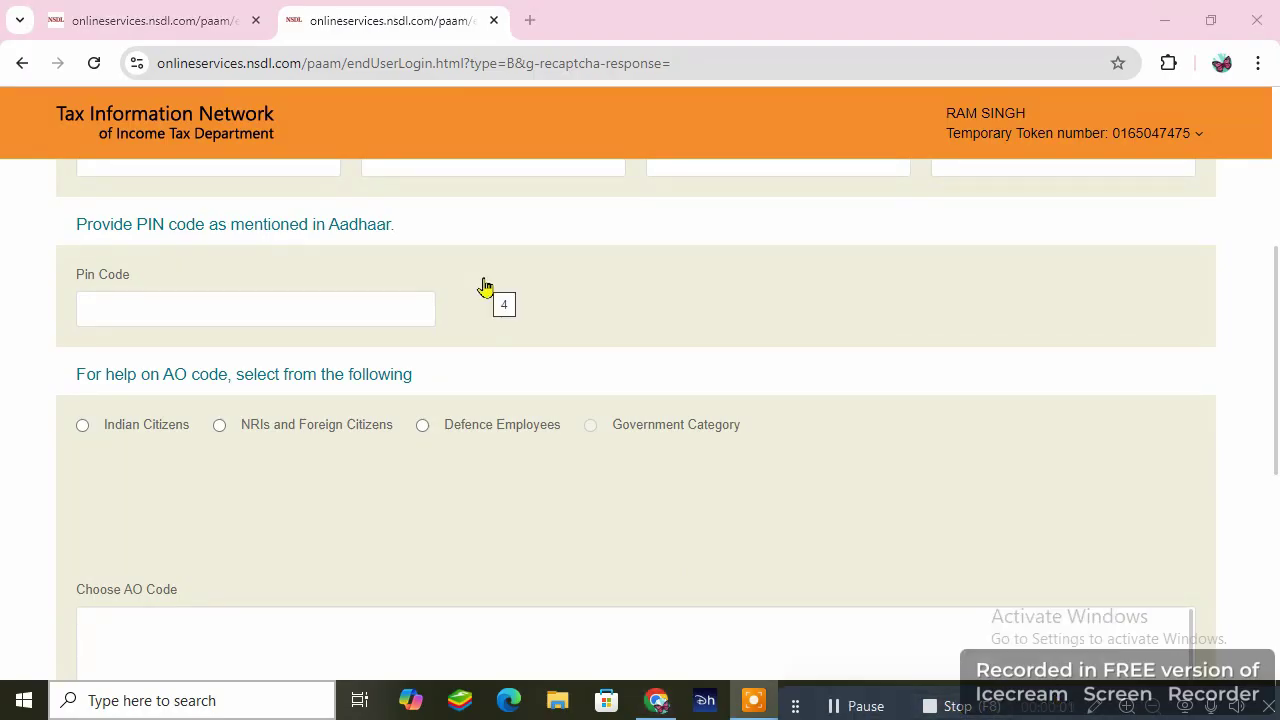
pyautogui.click(82, 427)
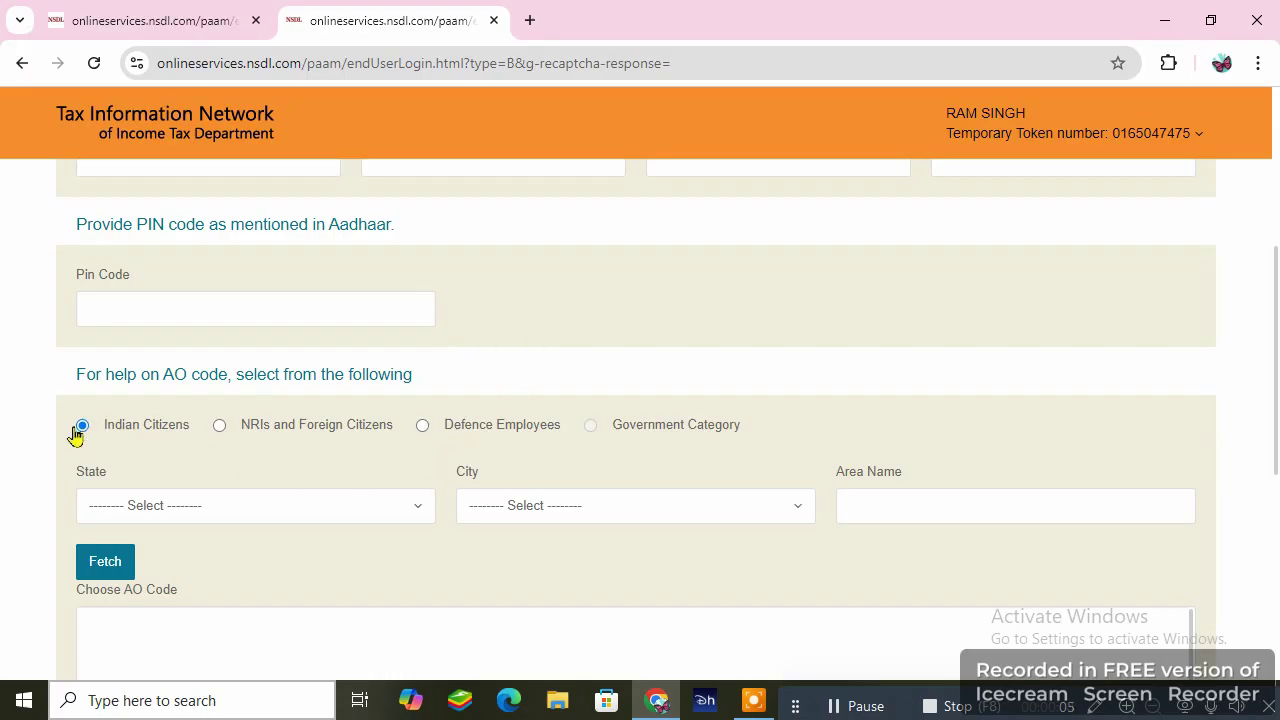
pyautogui.click(243, 517)
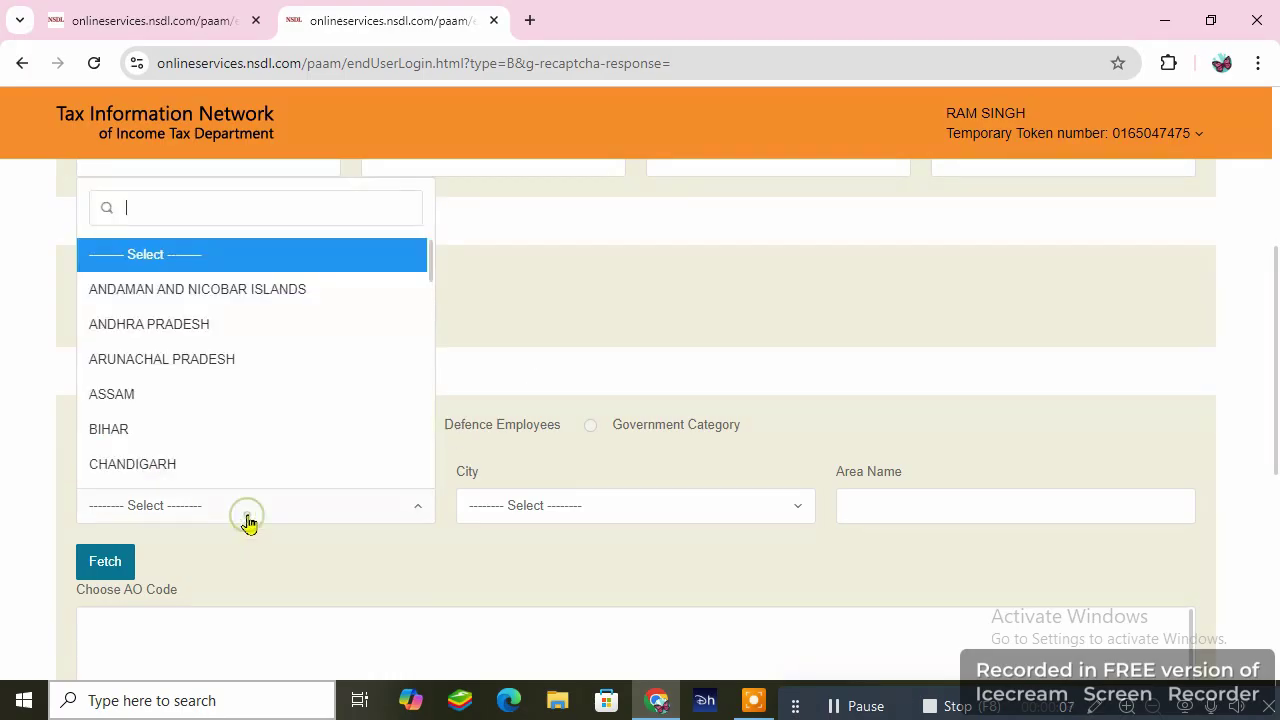
pyautogui.click(126, 428)
pyautogui.click(669, 517)
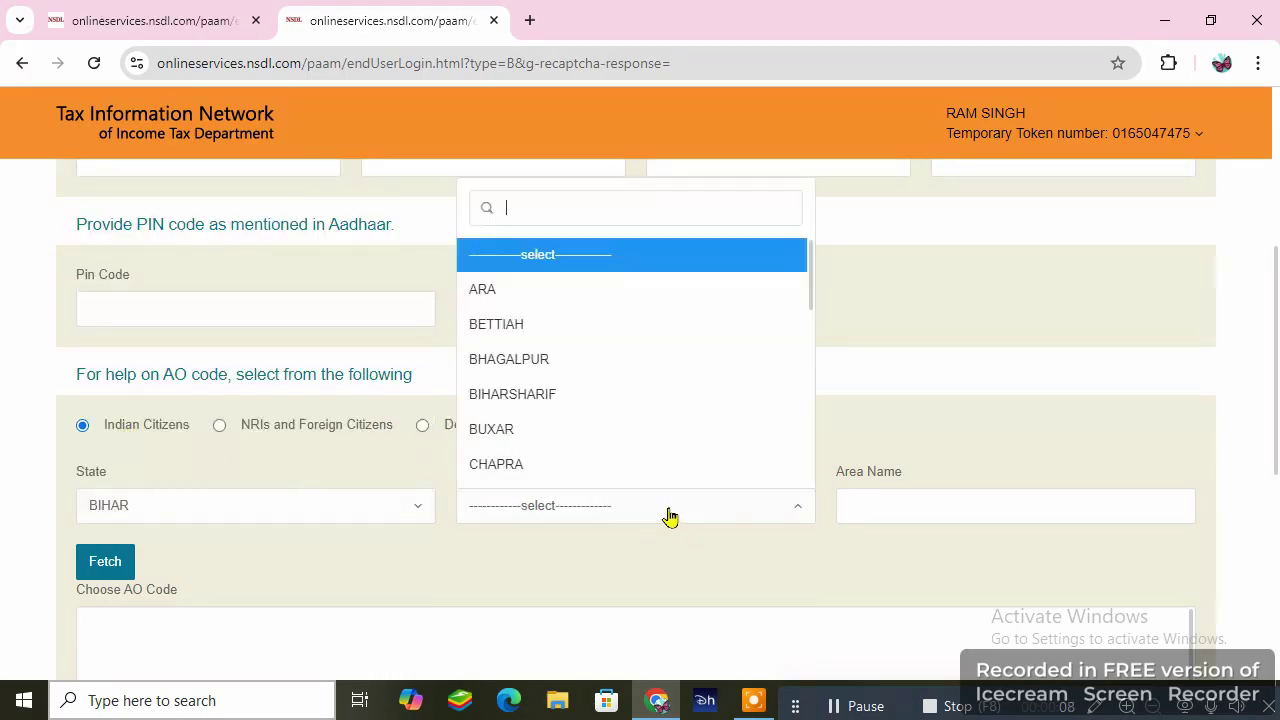
pyautogui.click(560, 430)
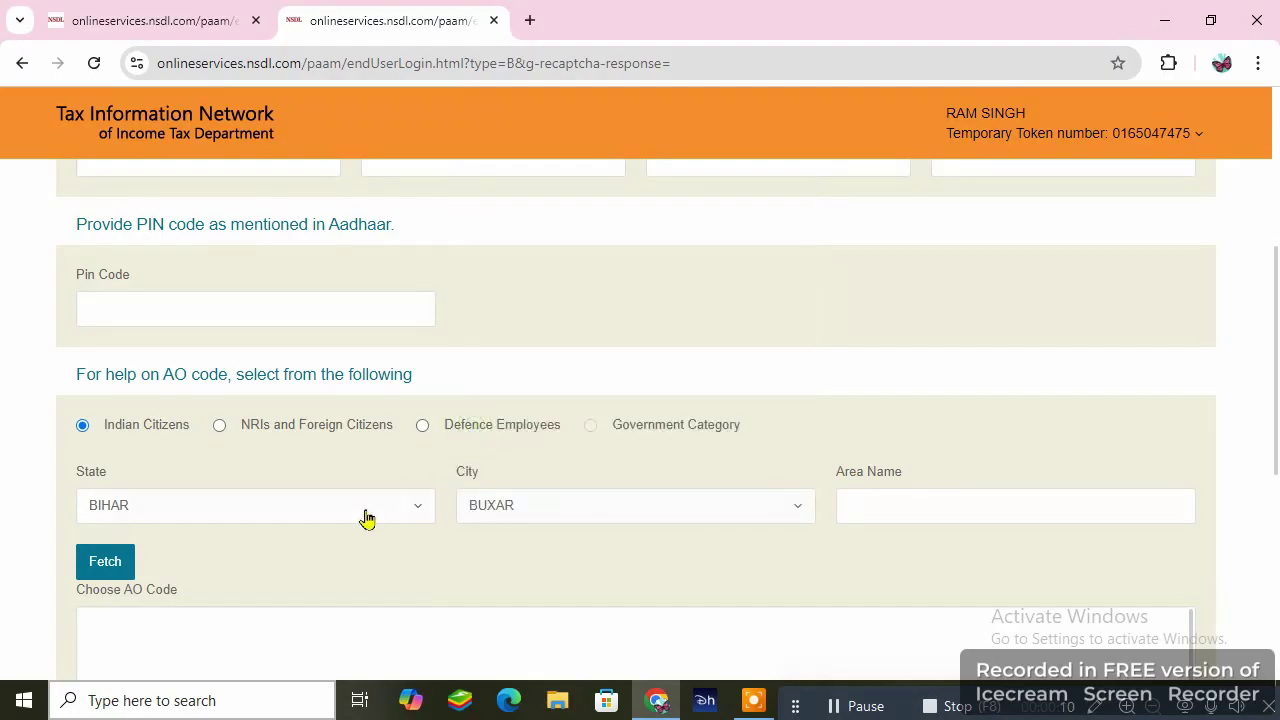
pyautogui.click(113, 560)
# - Select AO code ITO WARD 1(5) BUXAR and continue to Document details
pyautogui.scroll(-3, 480, 330)
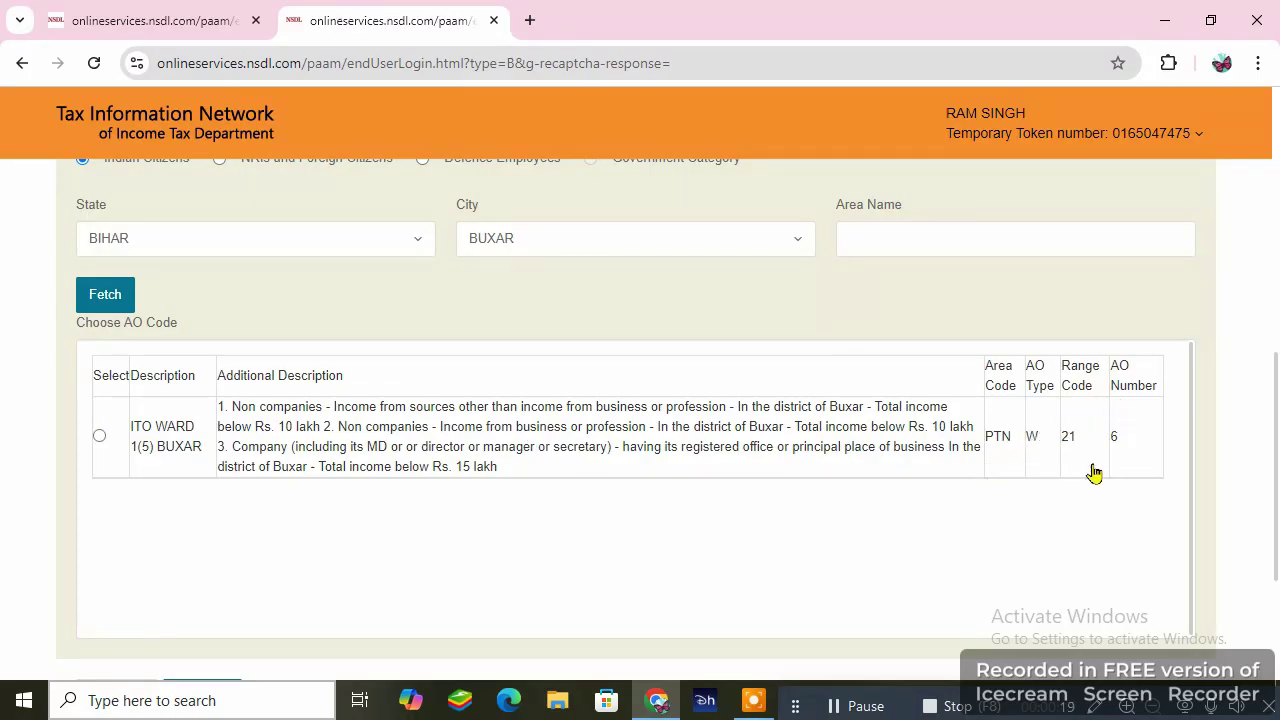
pyautogui.click(99, 437)
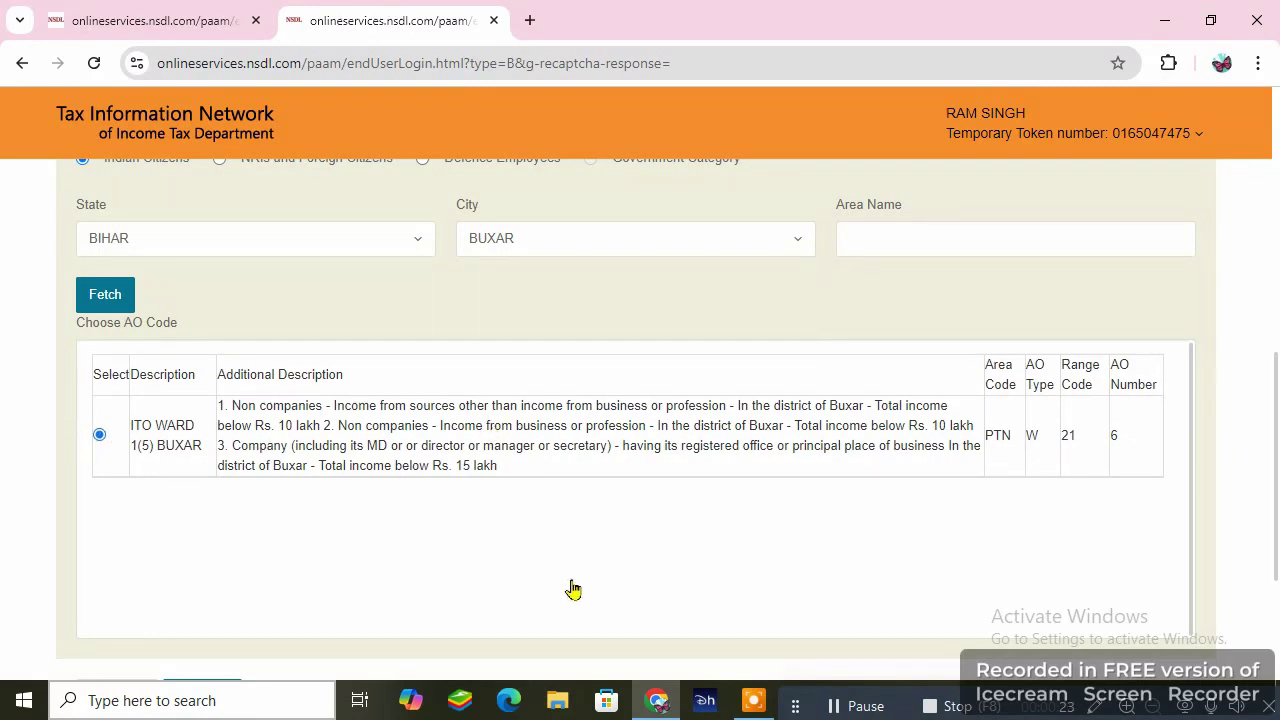
pyautogui.scroll(-2, 575, 590)
pyautogui.scroll(-1, 579, 590)
pyautogui.click(221, 457)
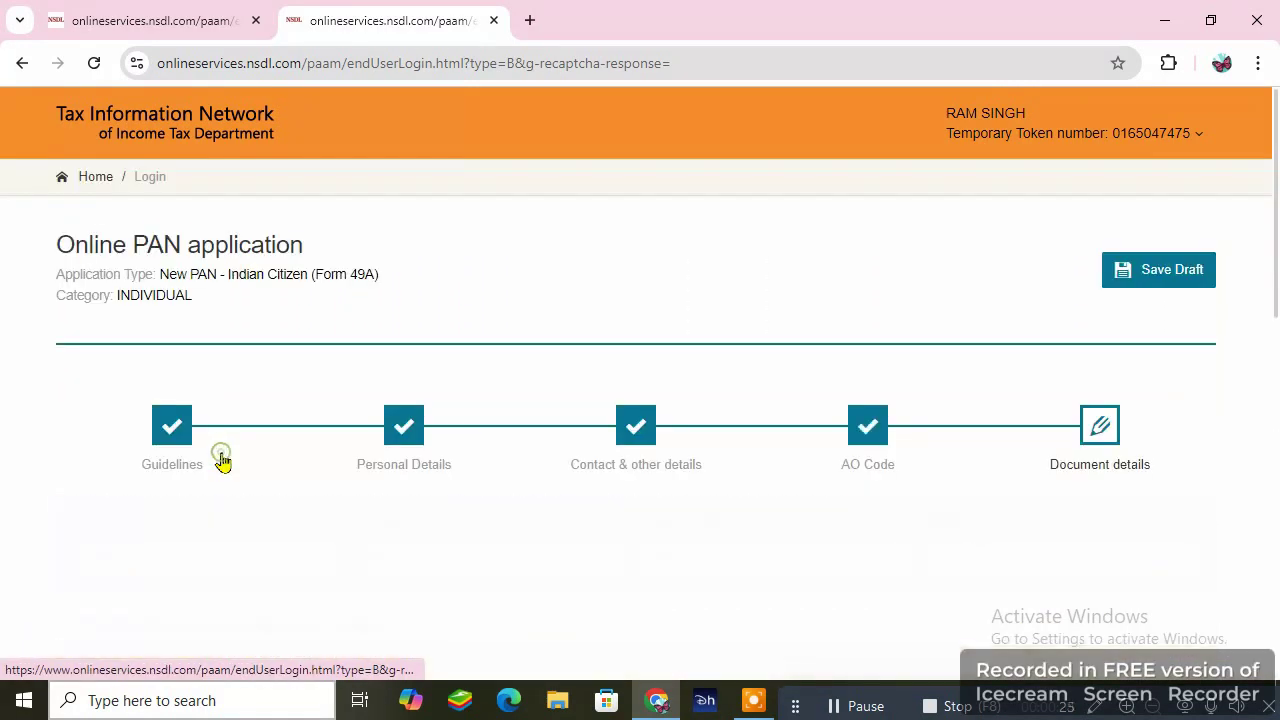
# - Set the declaration capacity to Himself/Herself with place BUXAR, then submit the form
pyautogui.scroll(-3, 757, 262)
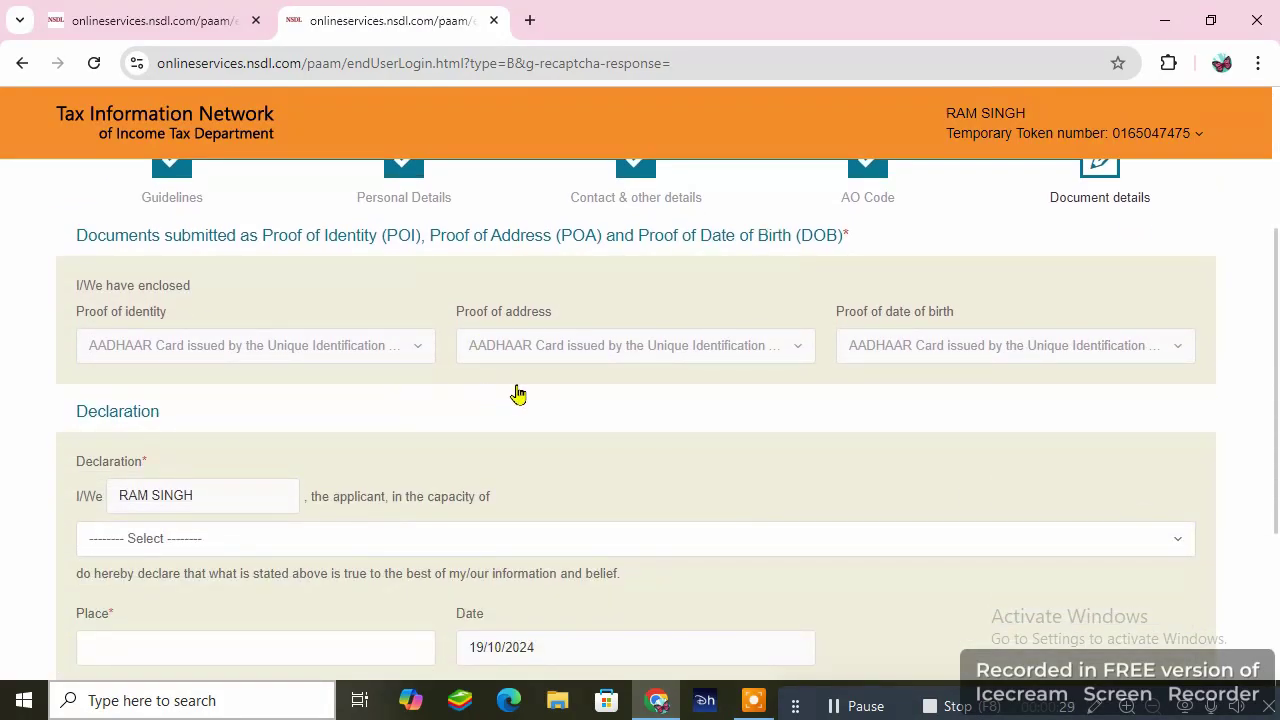
pyautogui.scroll(-2, 517, 394)
pyautogui.click(425, 343)
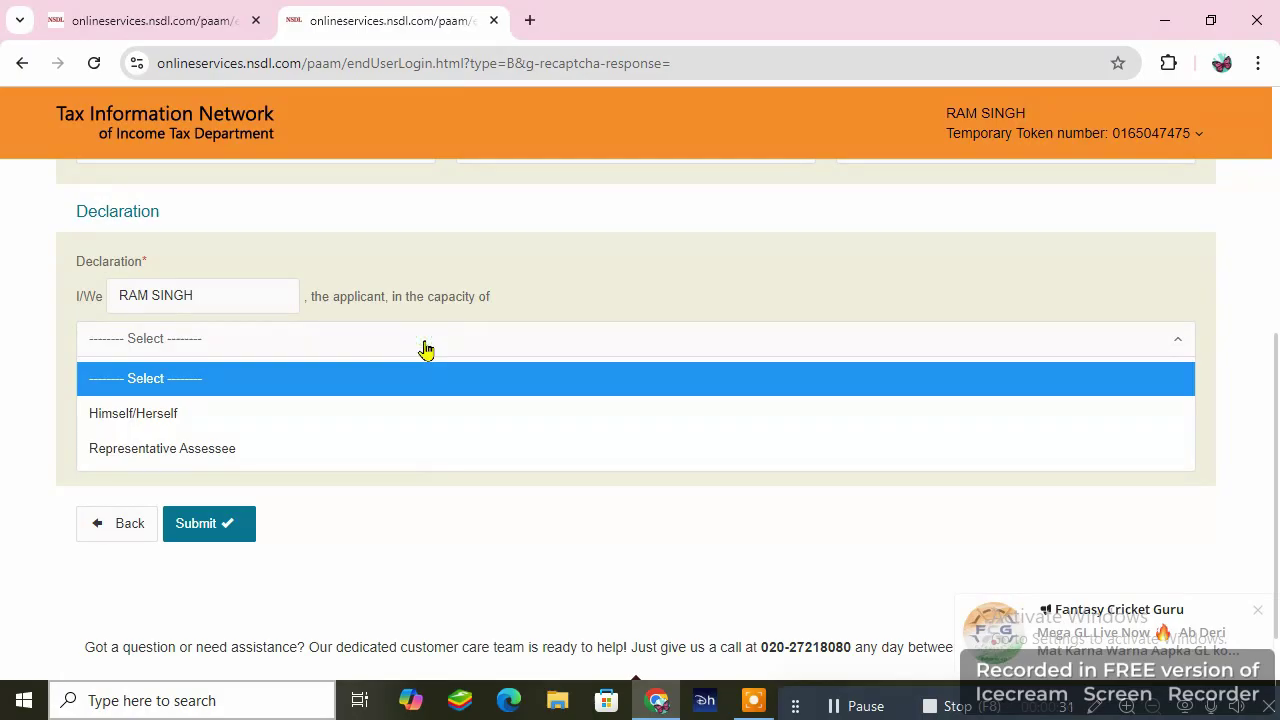
pyautogui.click(140, 416)
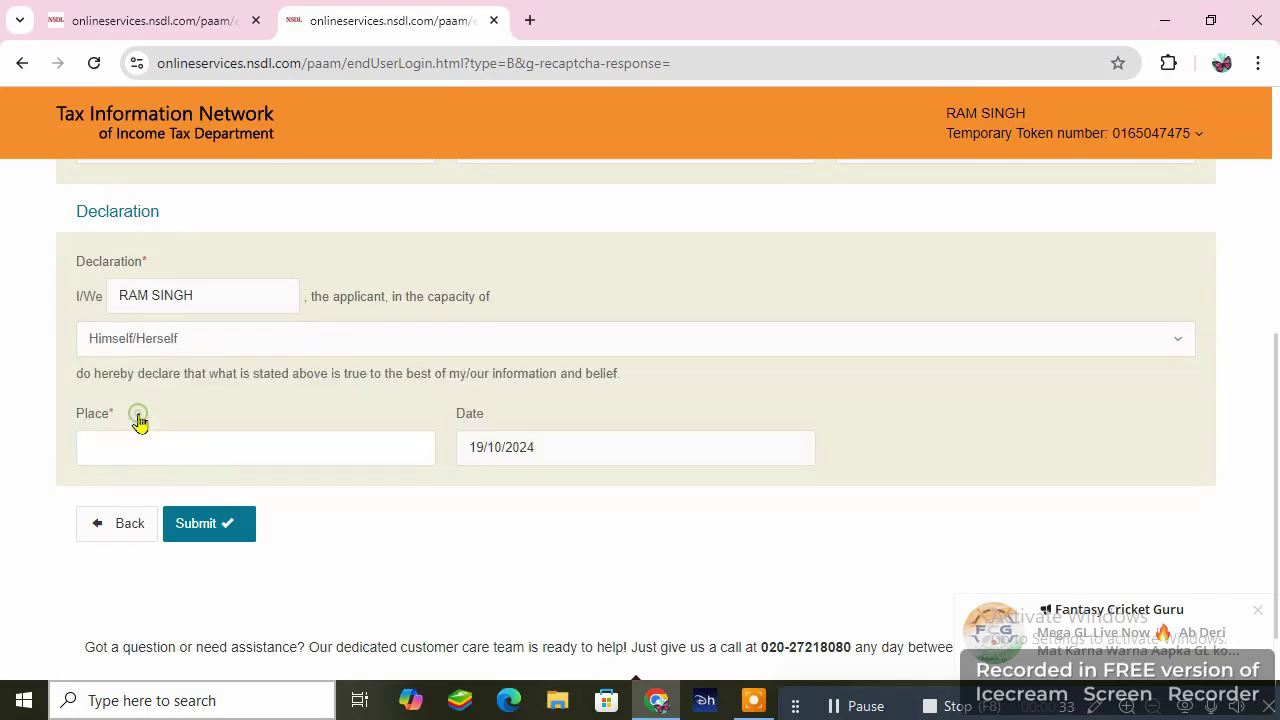
pyautogui.click(220, 440)
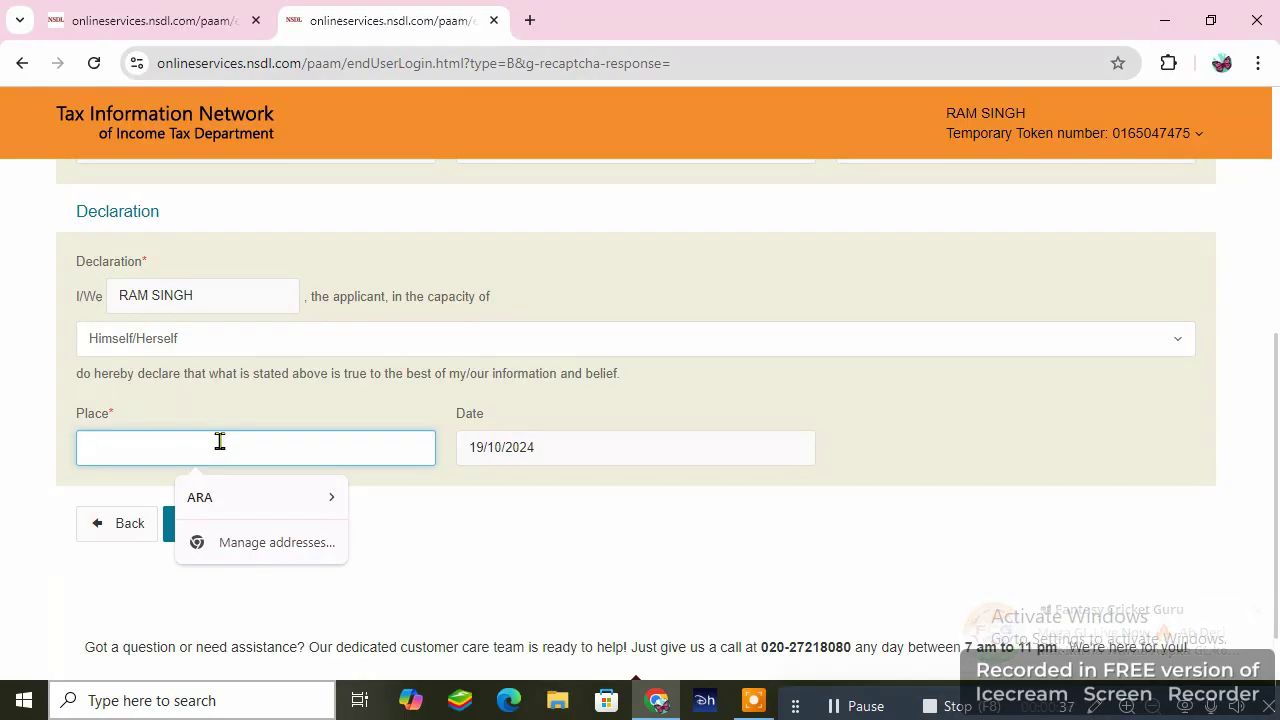
pyautogui.write('BUXAR')
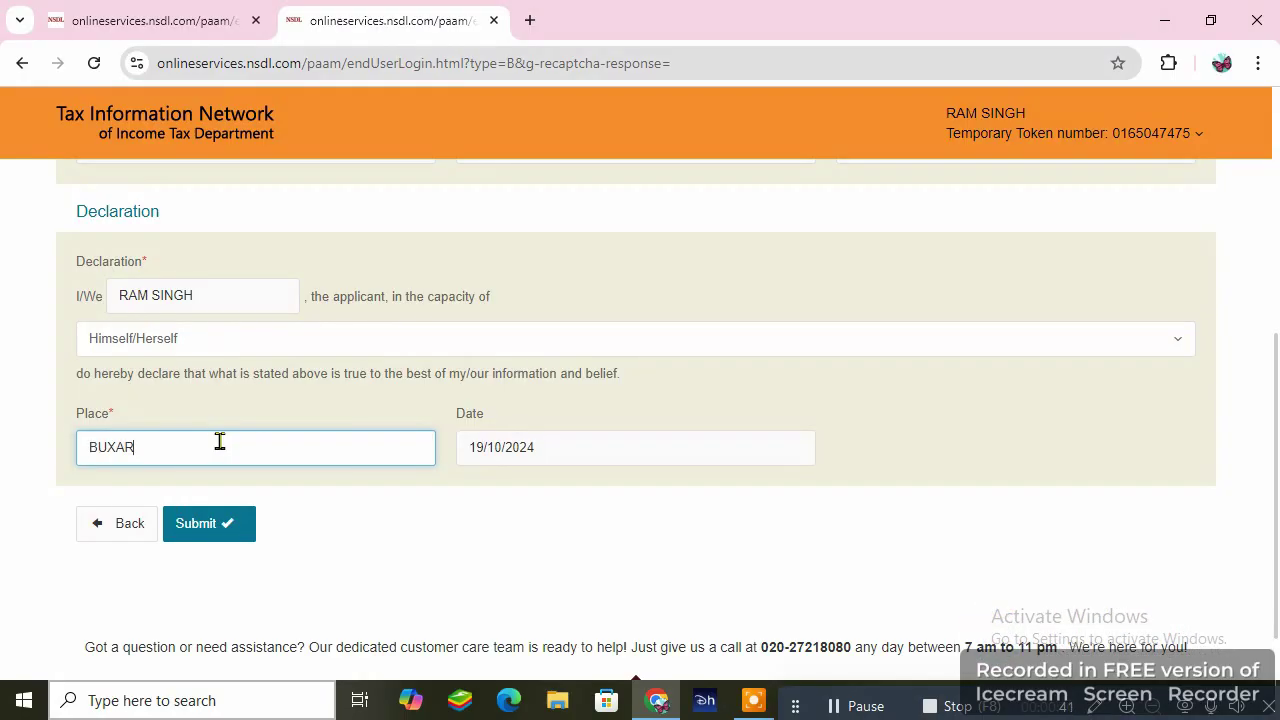
pyautogui.click(218, 534)
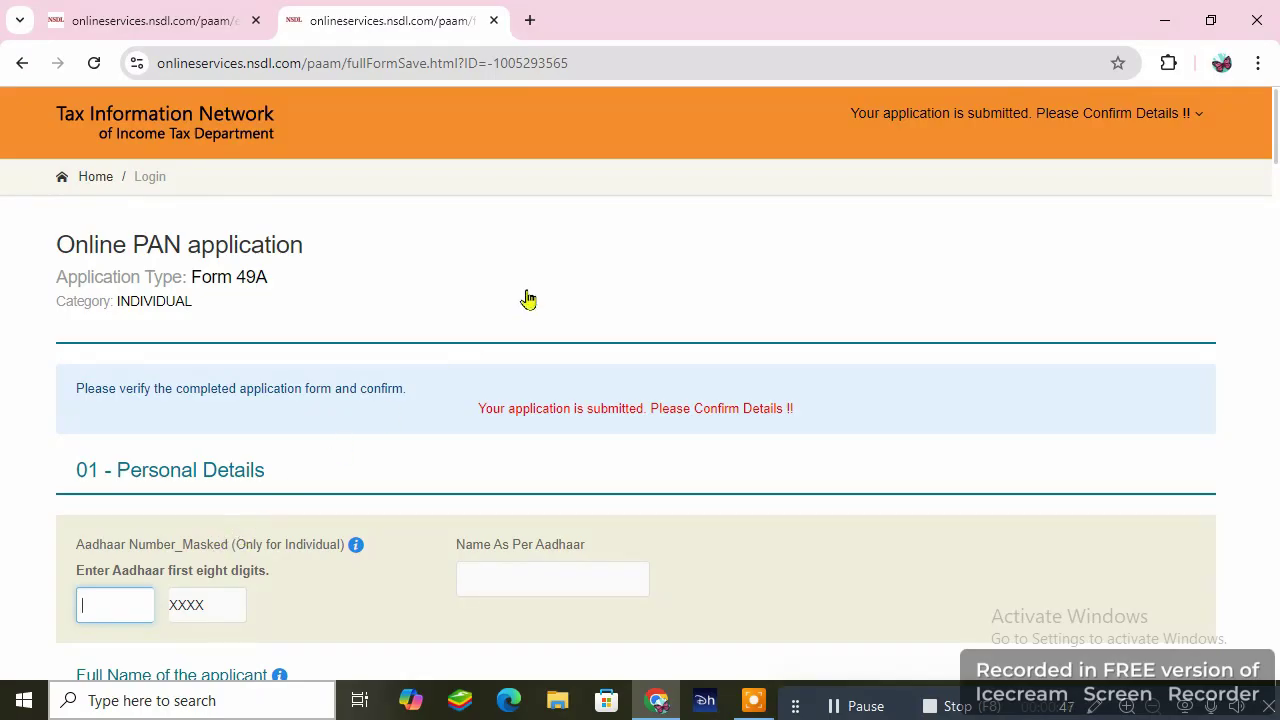
# - Check the Form 49A confirmation details and proceed to the payment options page
pyautogui.scroll(-2, 543, 323)
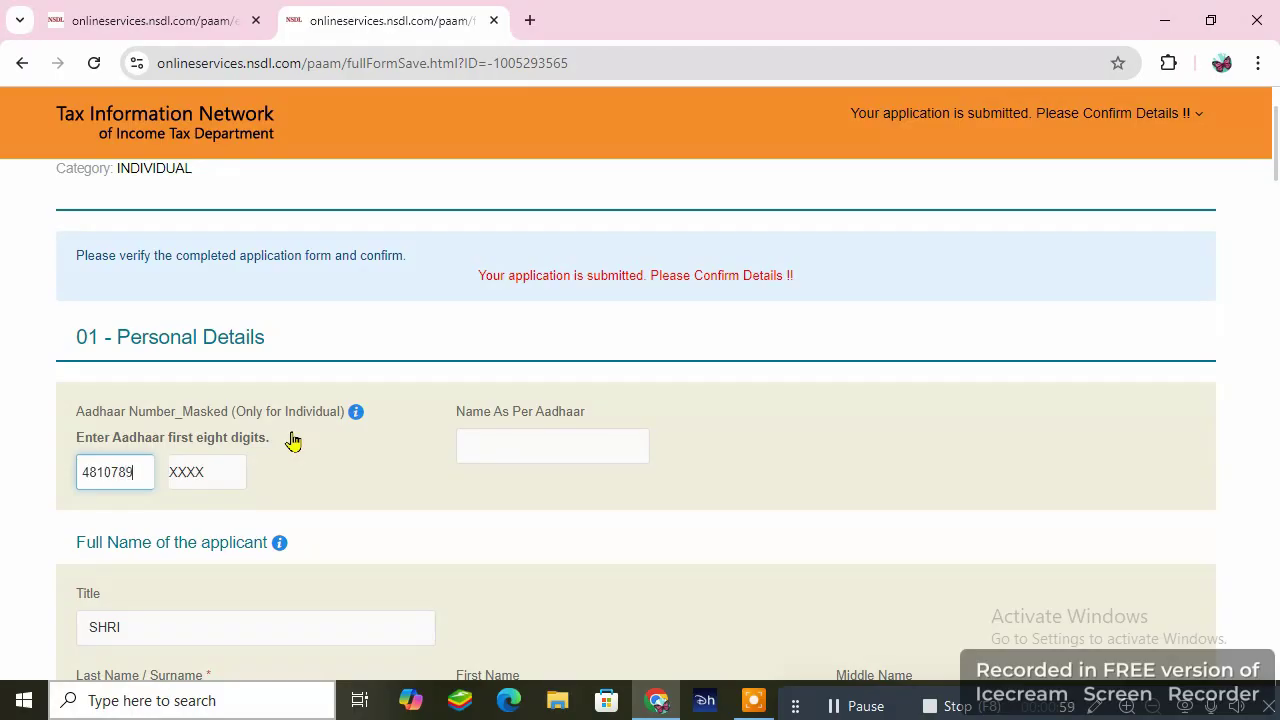
pyautogui.scroll(-1, 310, 440)
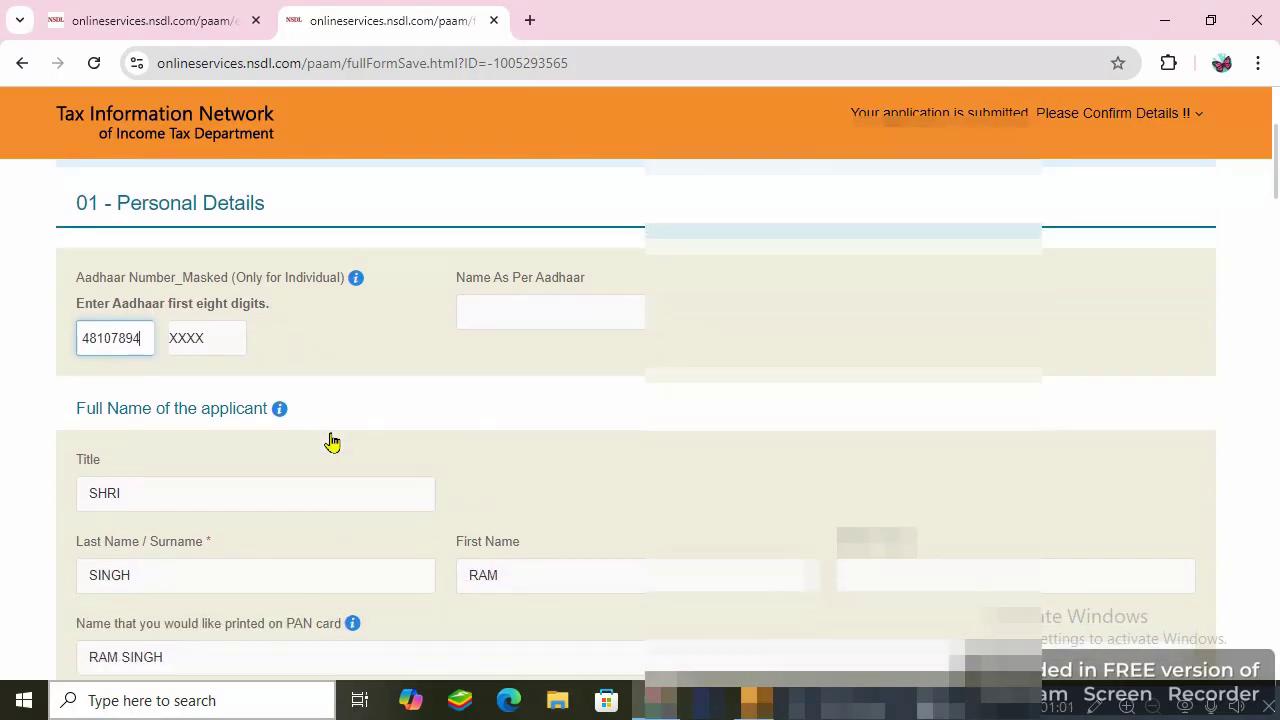
pyautogui.scroll(-2, 390, 391)
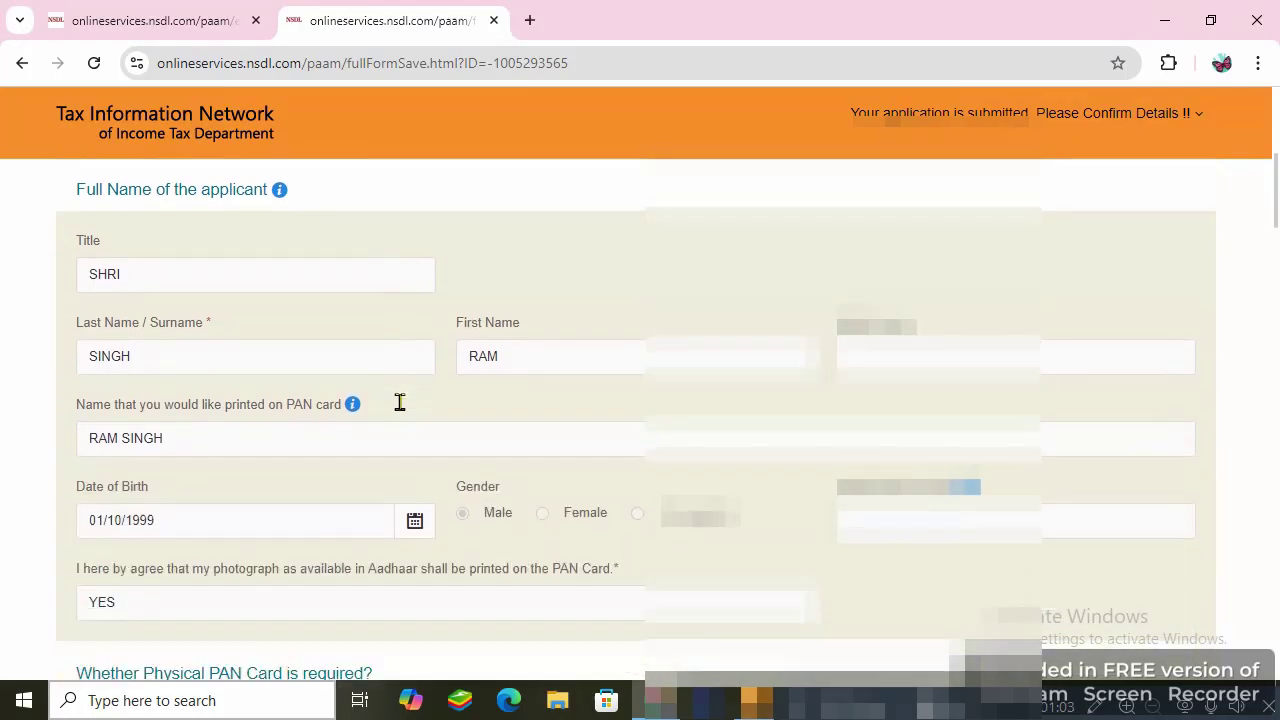
pyautogui.scroll(-6, 405, 404)
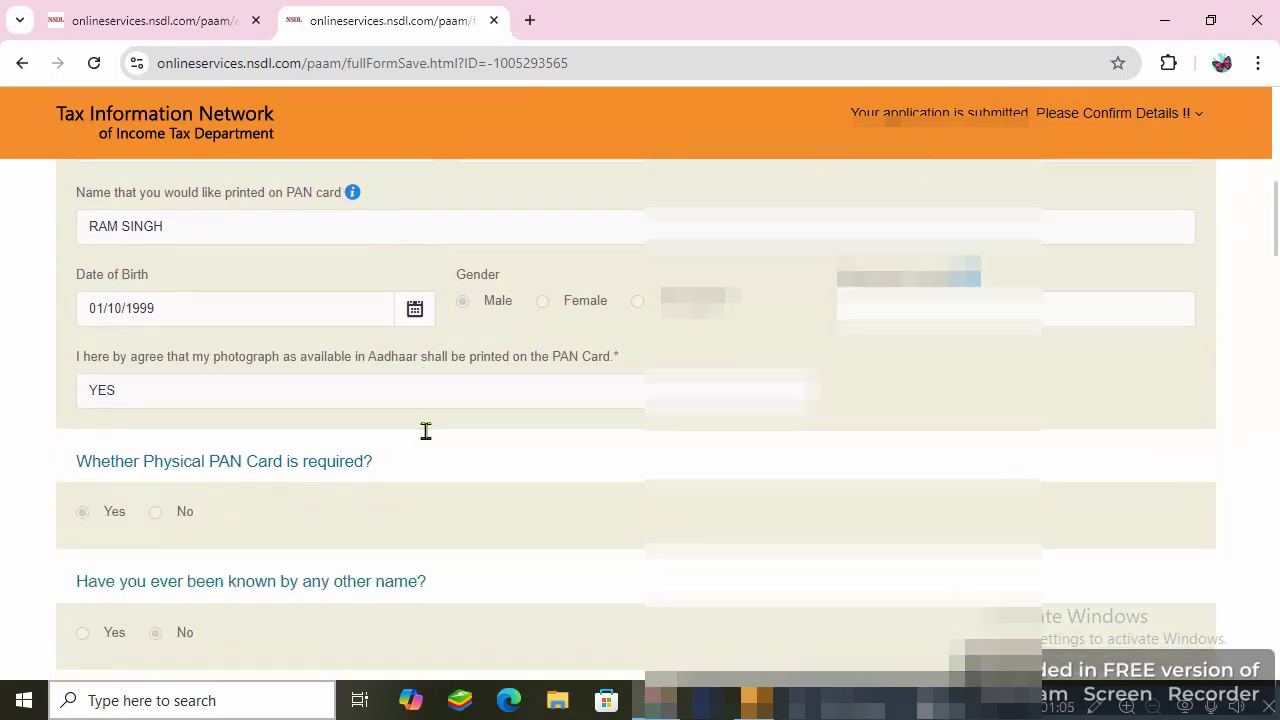
pyautogui.scroll(-10, 435, 445)
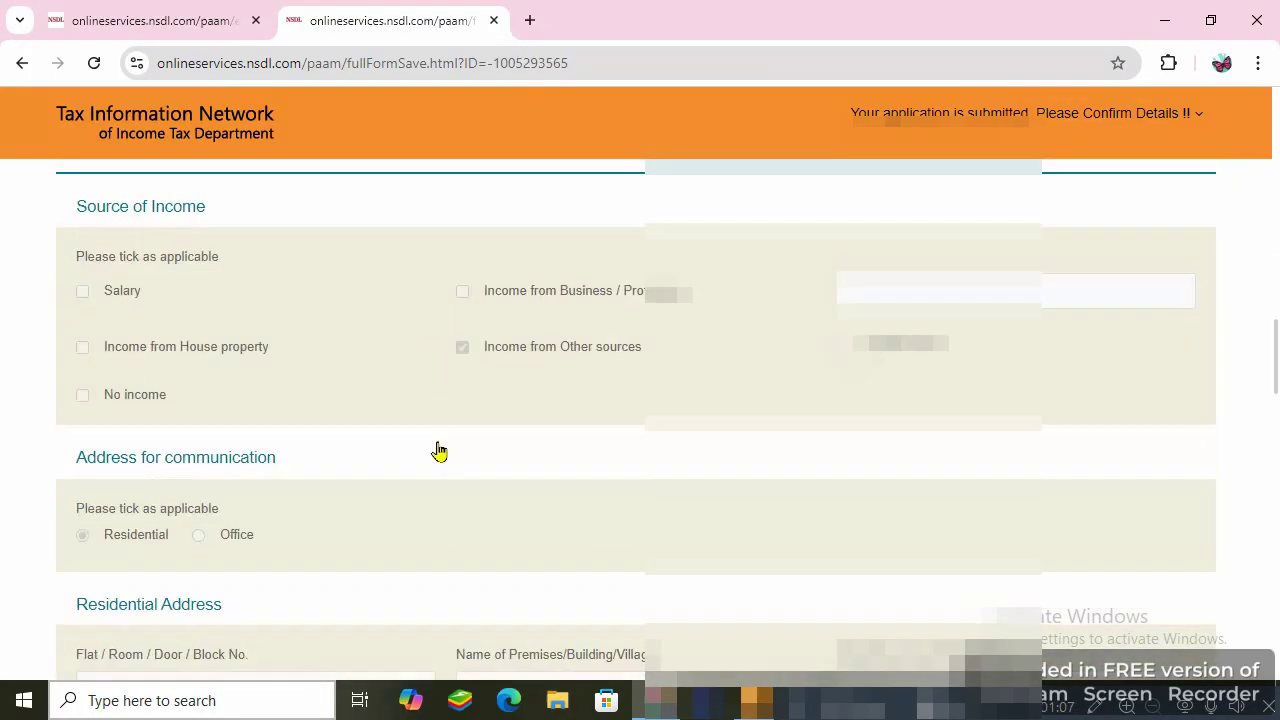
pyautogui.scroll(-5, 460, 448)
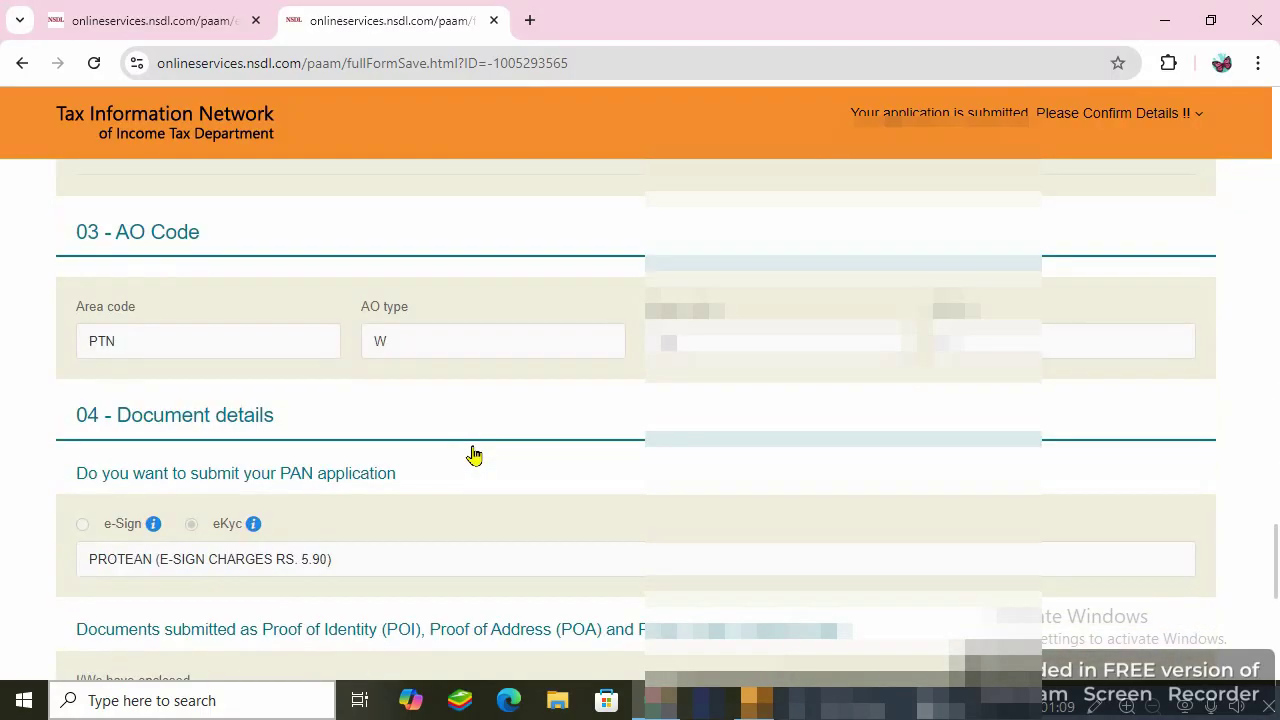
pyautogui.scroll(-4, 475, 455)
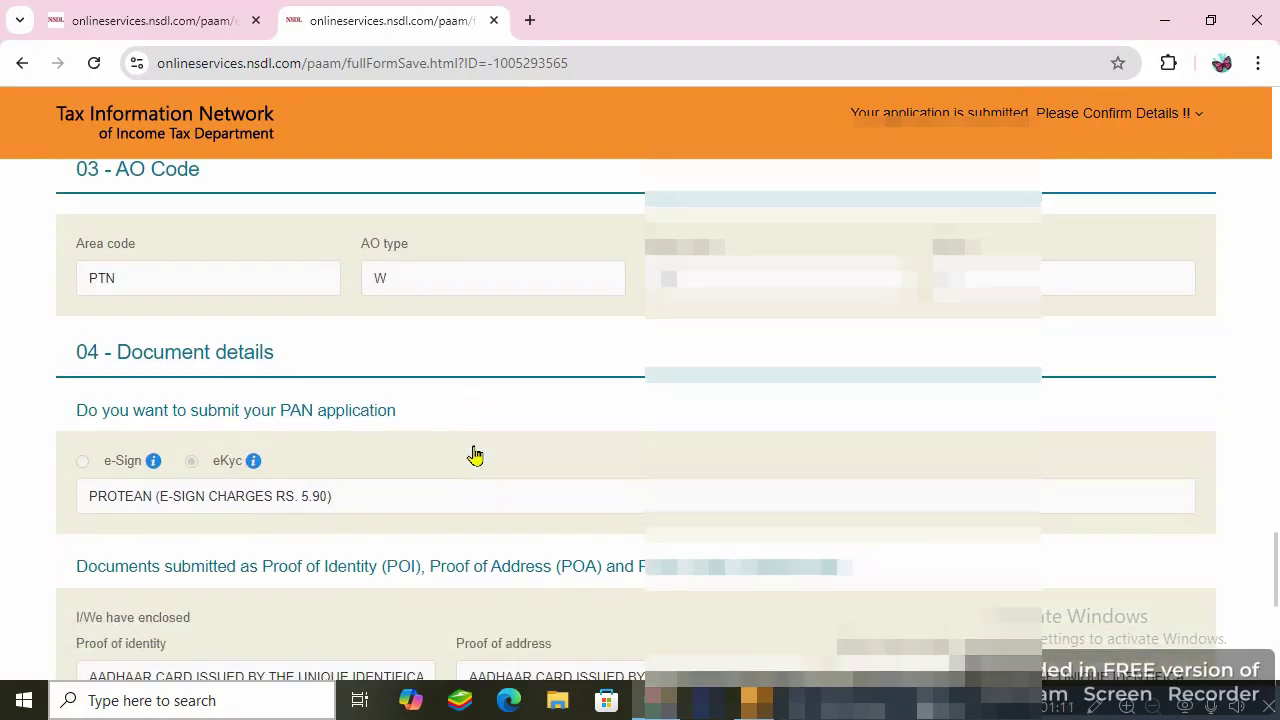
pyautogui.scroll(-2, 475, 455)
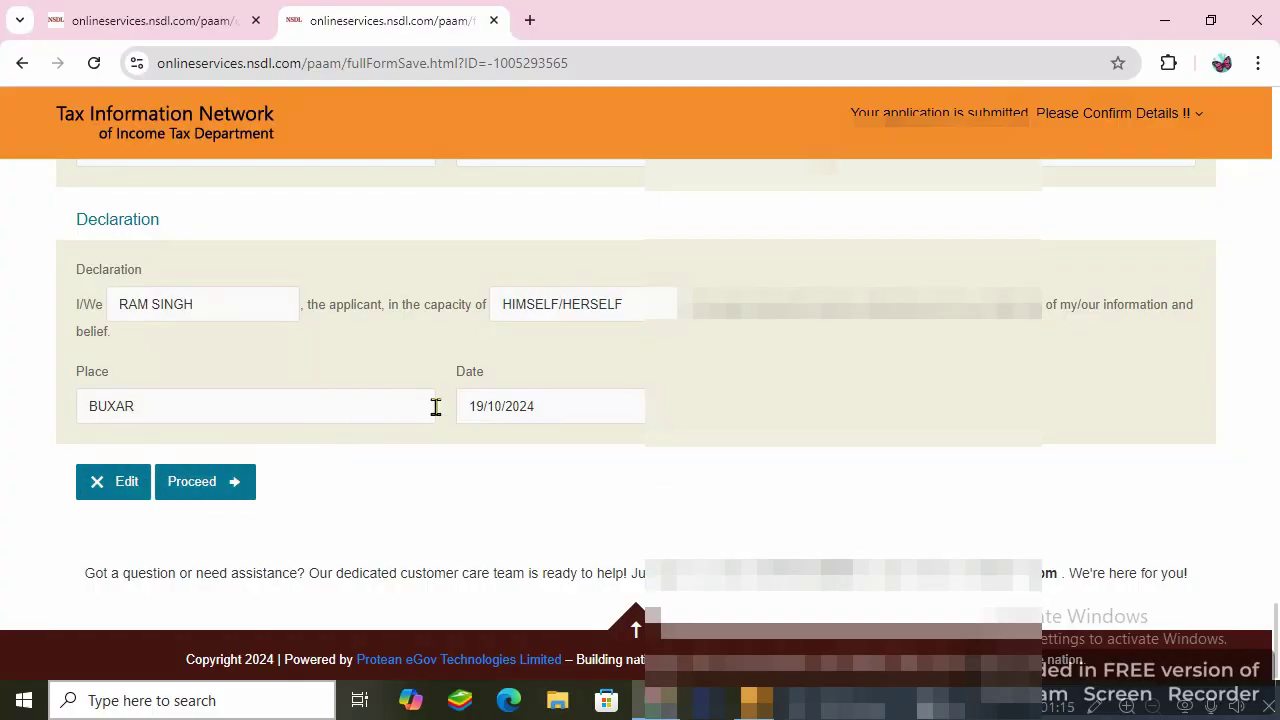
pyautogui.scroll(3, 440, 415)
pyautogui.scroll(7, 442, 415)
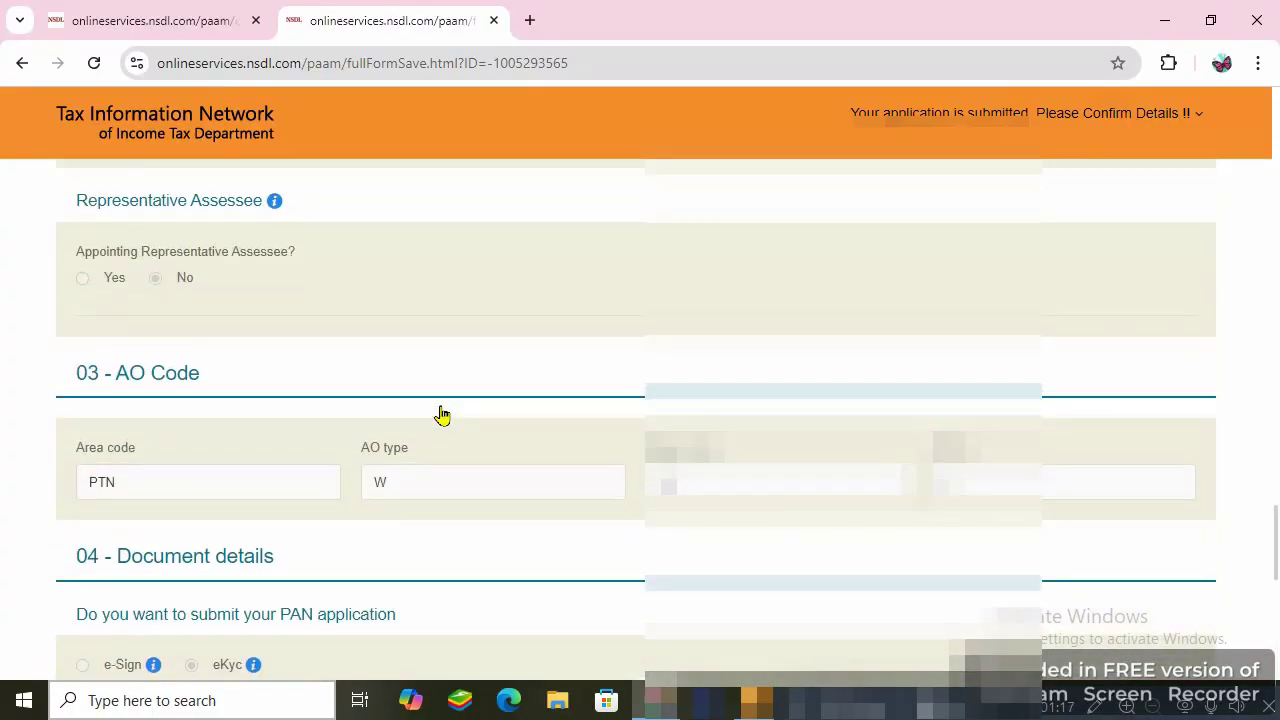
pyautogui.scroll(-4, 442, 415)
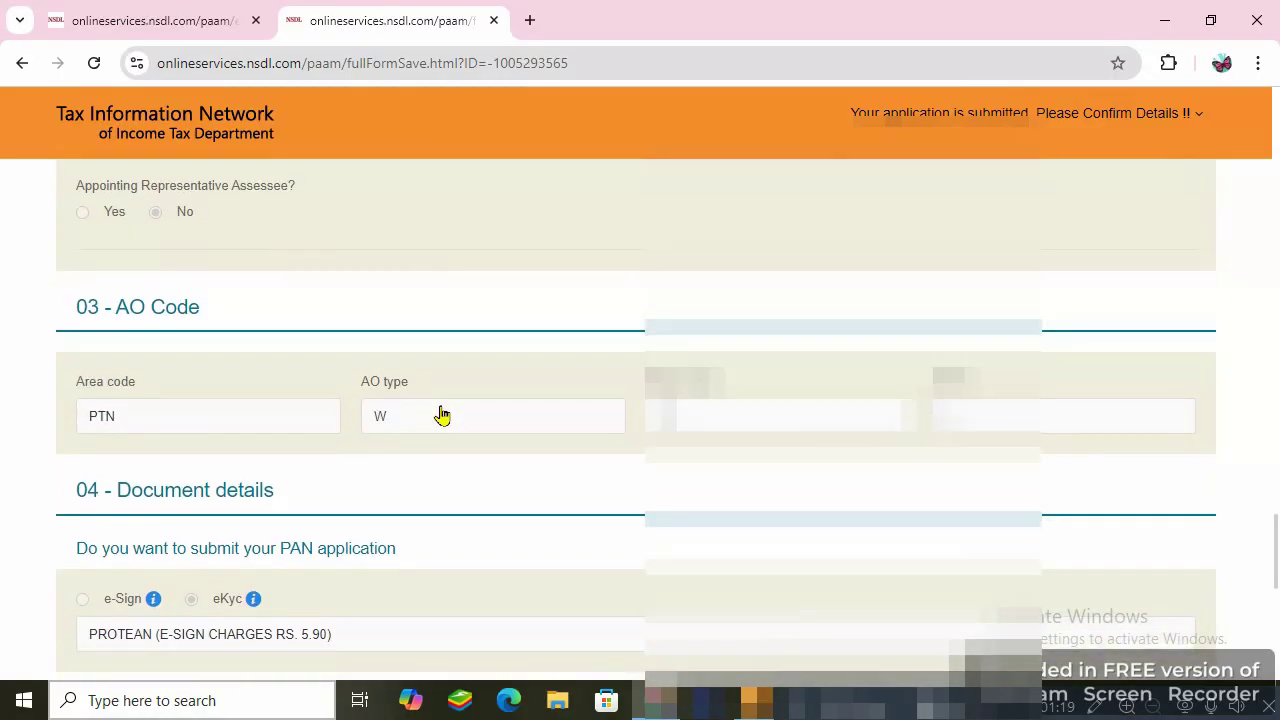
pyautogui.scroll(-4, 440, 407)
pyautogui.scroll(-3, 440, 407)
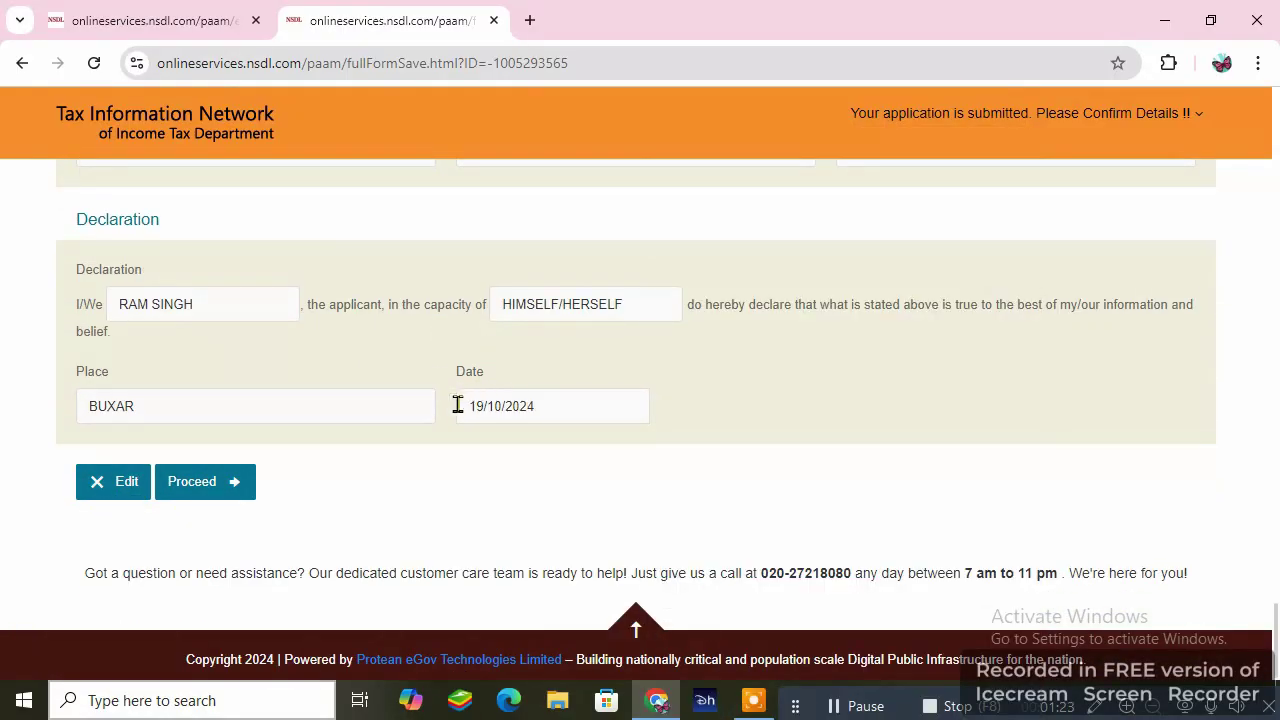
pyautogui.click(210, 490)
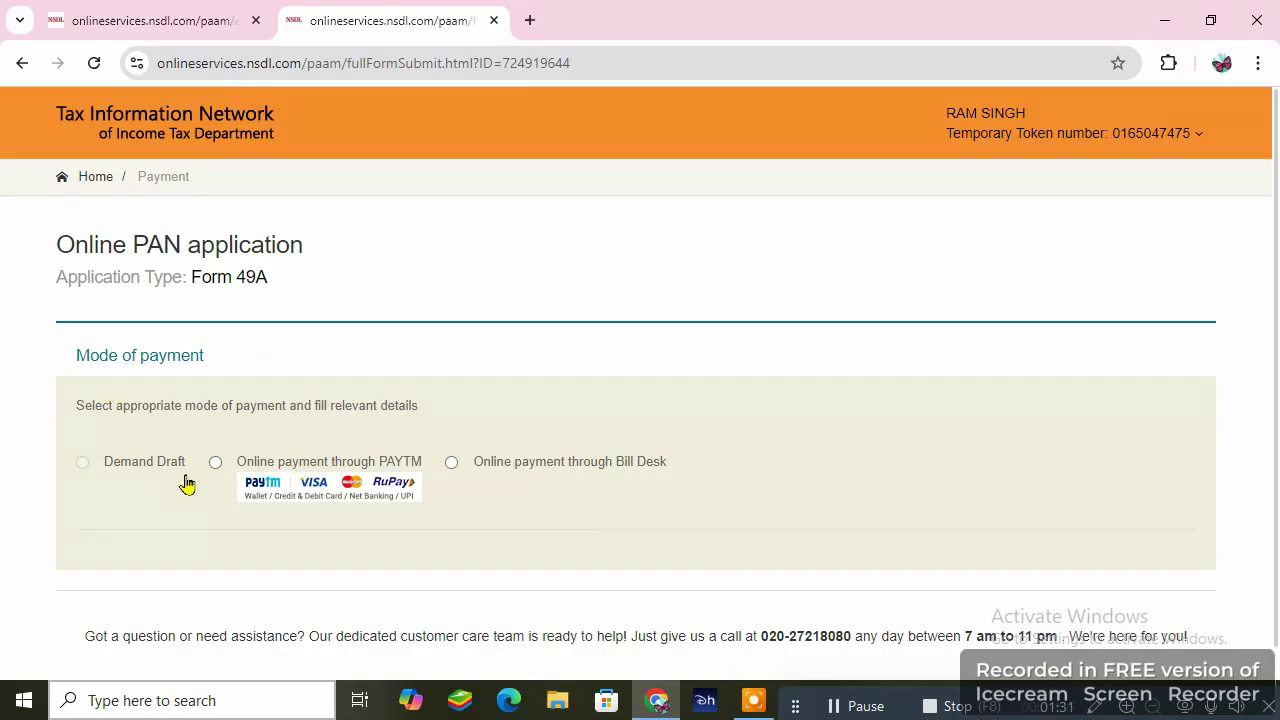
# - Pay the 106.90 fee online through PAYTM after agreeing to the terms of service
pyautogui.click(217, 464)
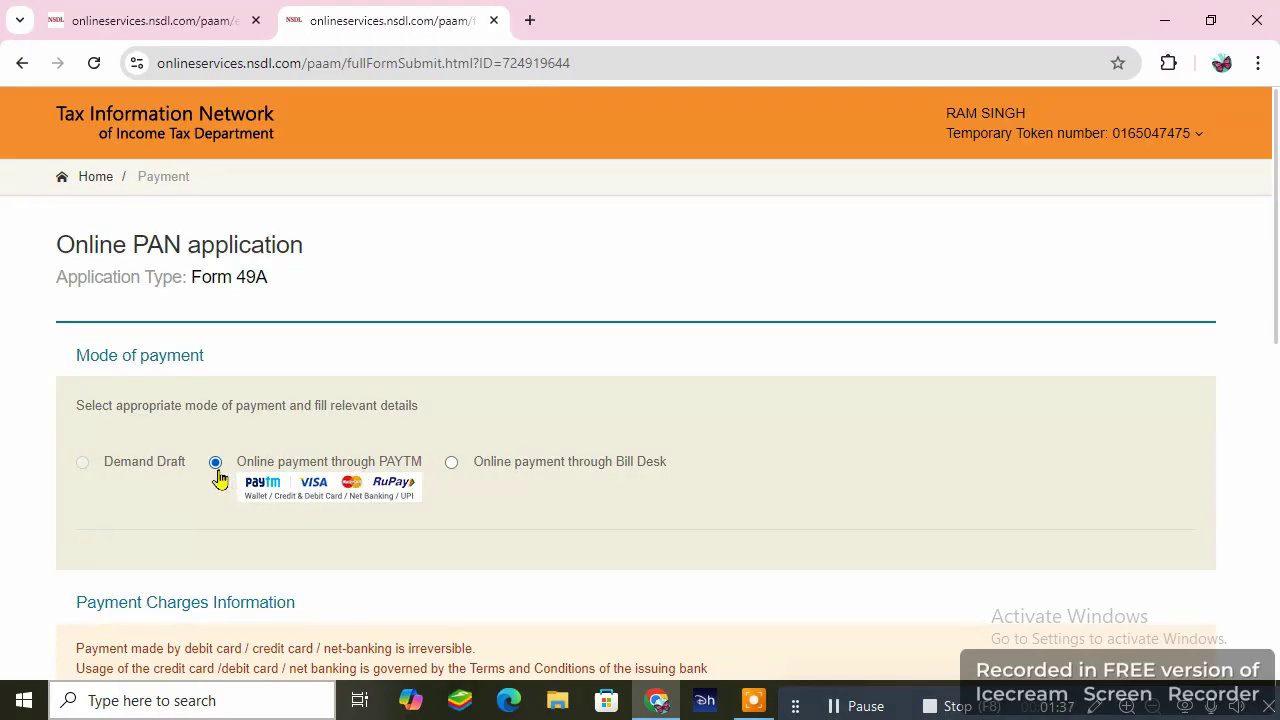
pyautogui.scroll(-5, 337, 449)
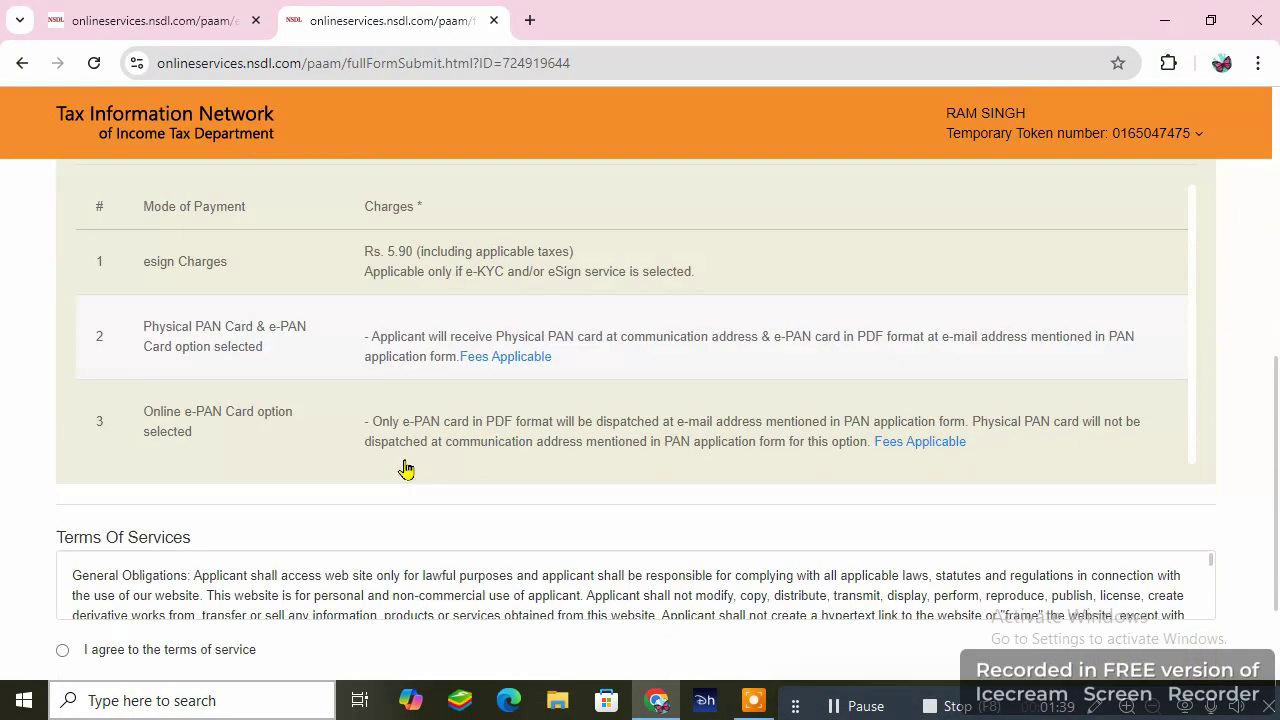
pyautogui.scroll(2, 405, 469)
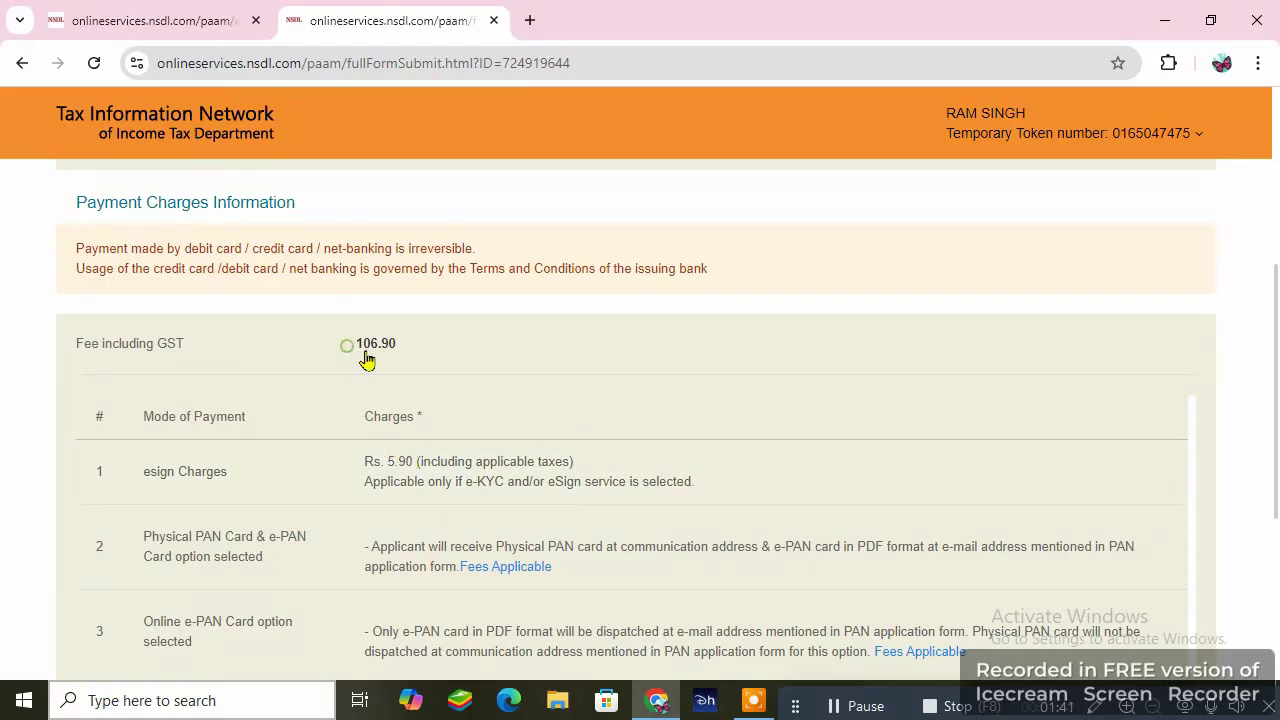
pyautogui.moveTo(346, 345); pyautogui.dragTo(414, 362)
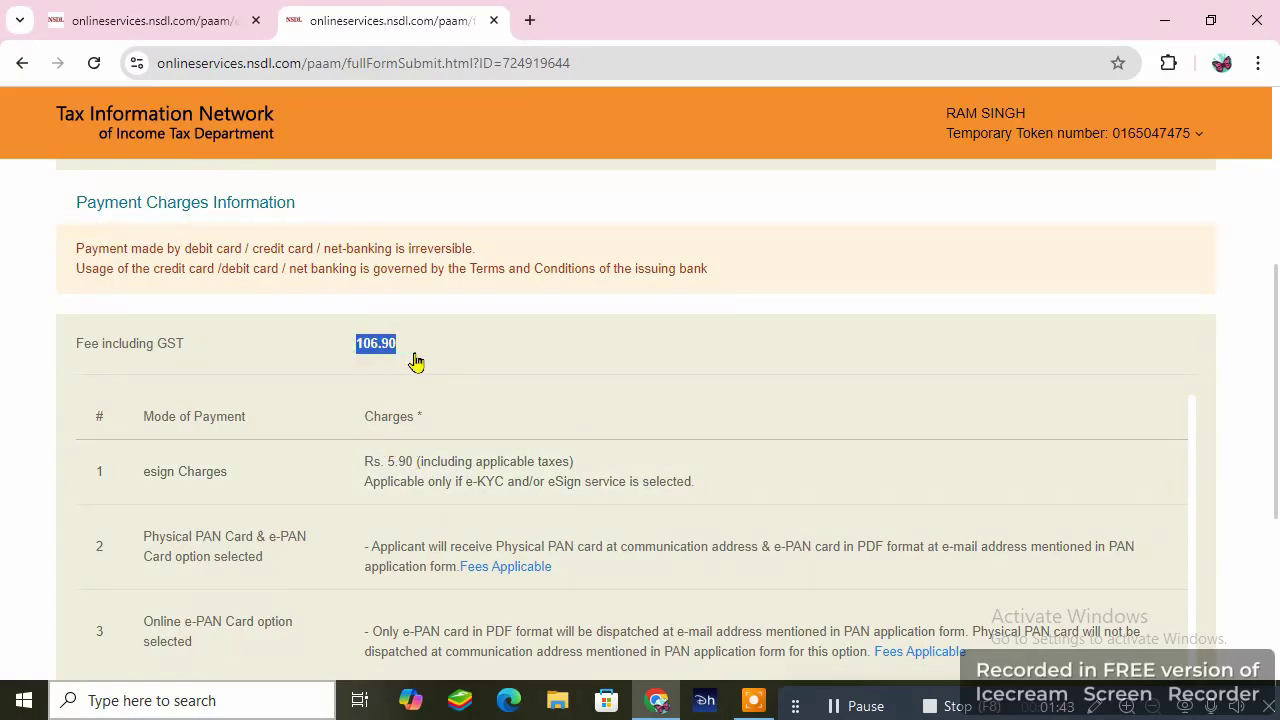
pyautogui.scroll(-3, 430, 370)
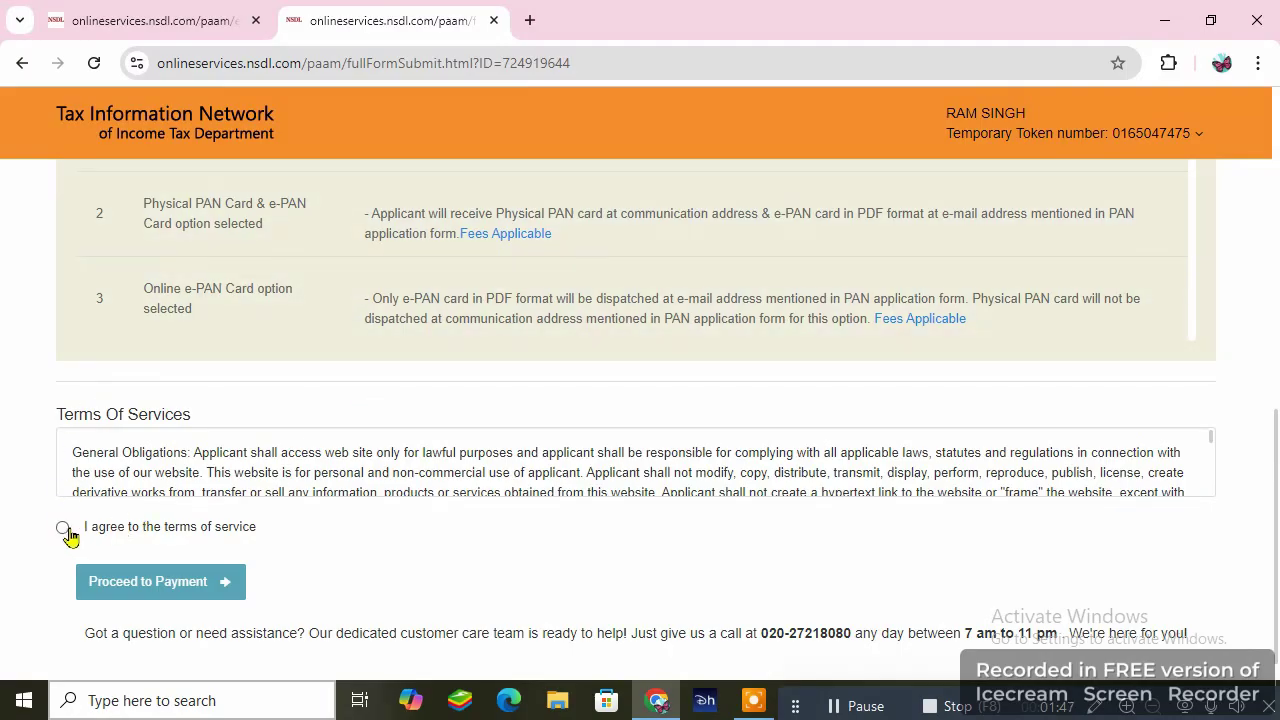
pyautogui.click(62, 530)
pyautogui.click(163, 590)
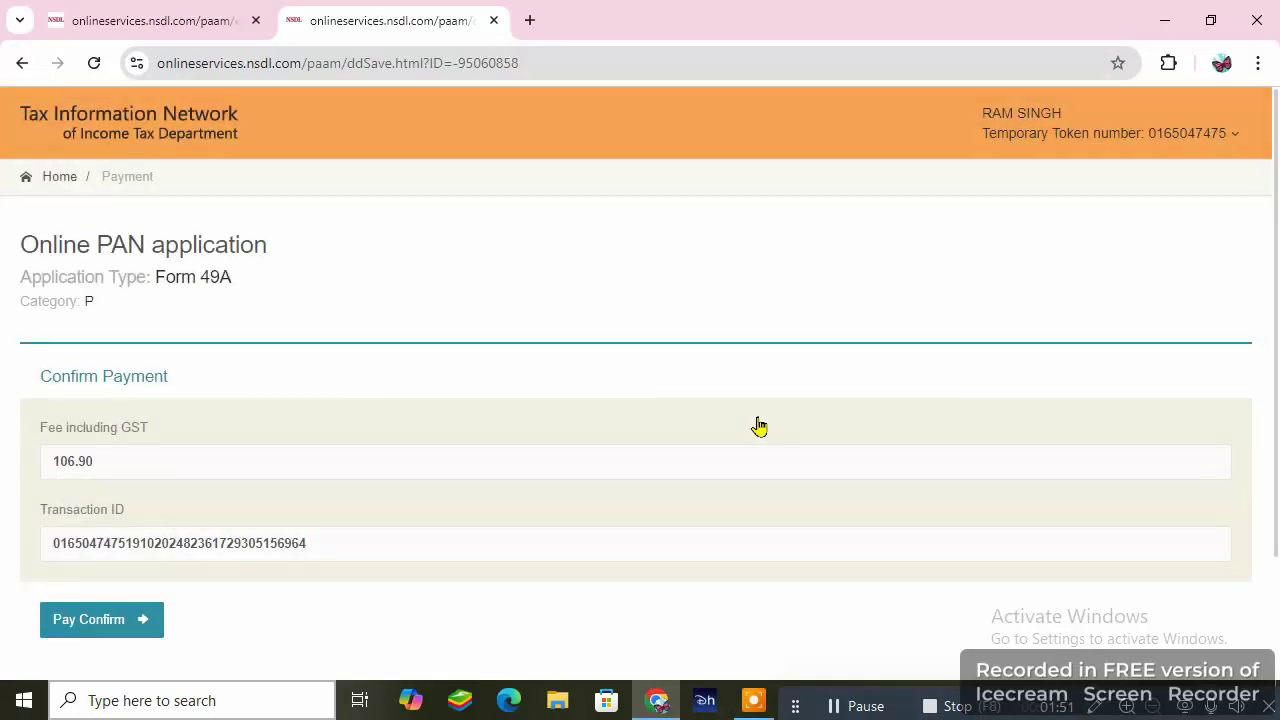
# - Confirm the 106.90 payment to go to the Paytm gateway
pyautogui.scroll(-2, 380, 468)
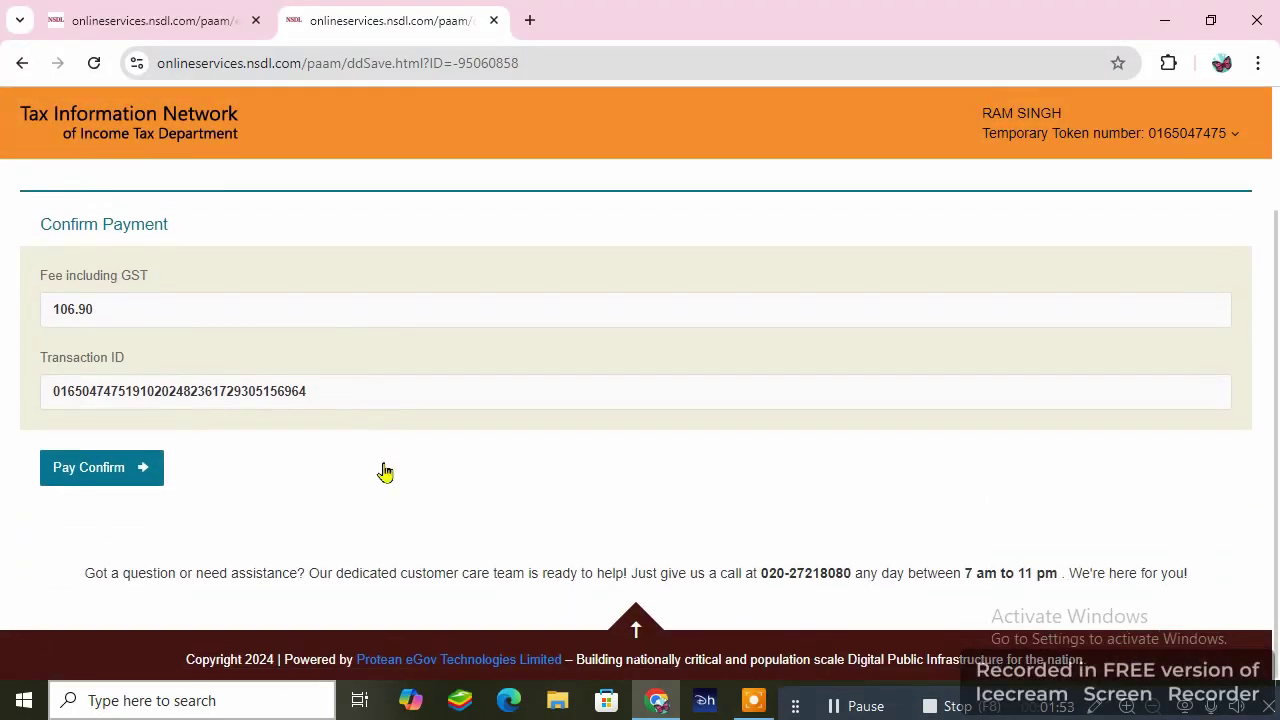
pyautogui.click(116, 469)
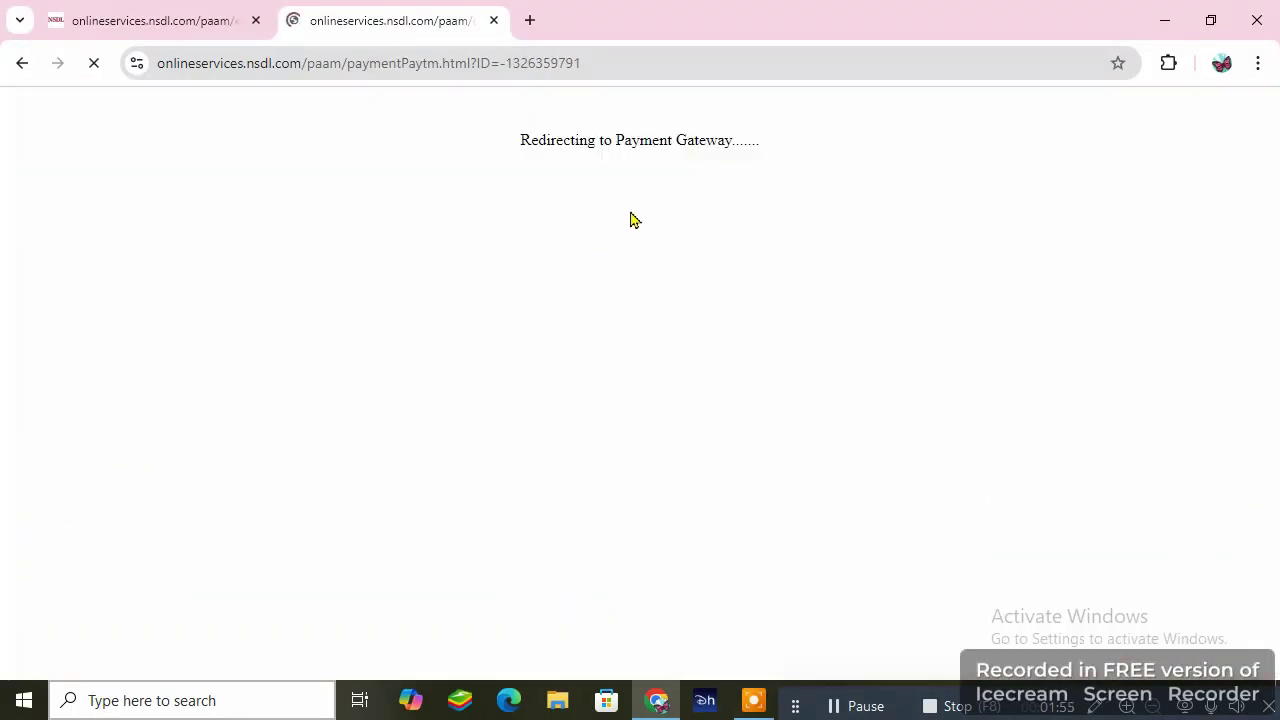